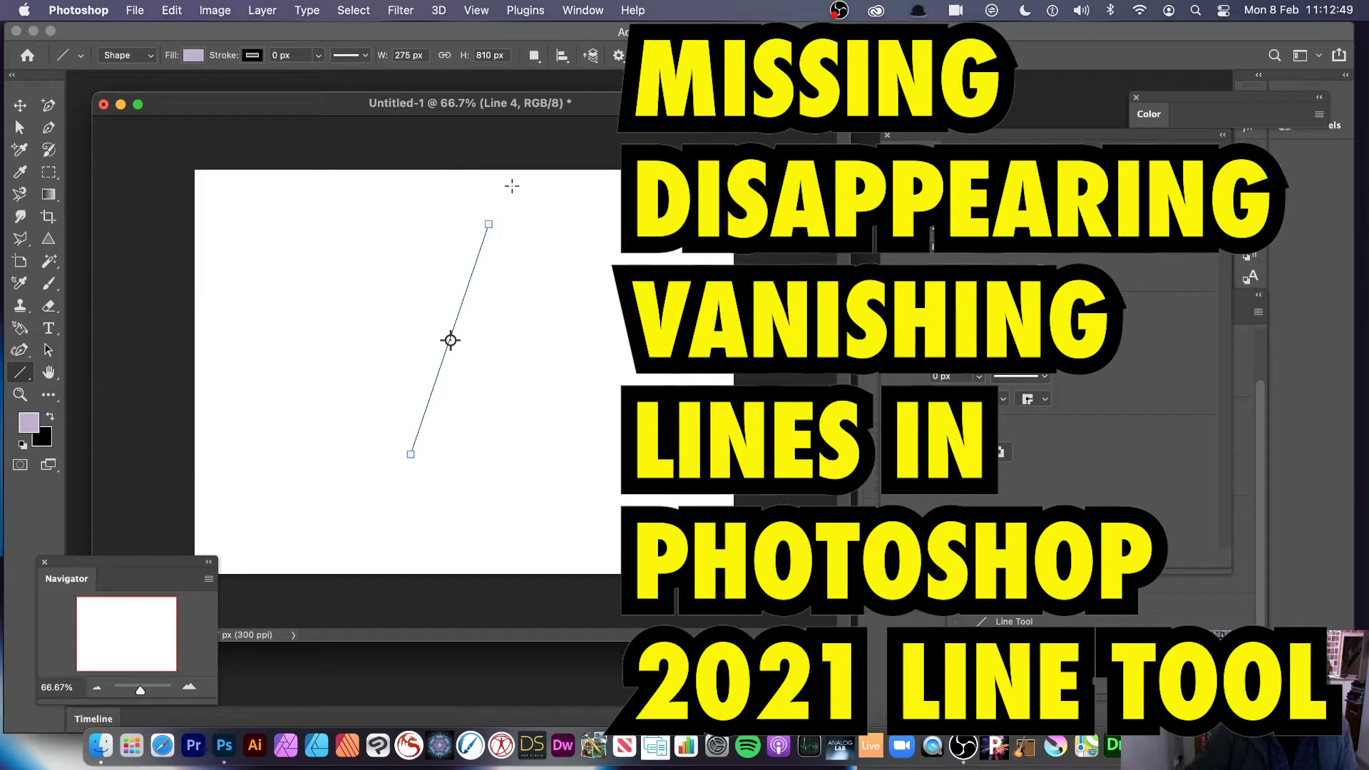
- Keep the Line Tool and drag five more zero-width diagonal lines across the canvas
{"action": "right_click", "coordinate": [20, 374]}
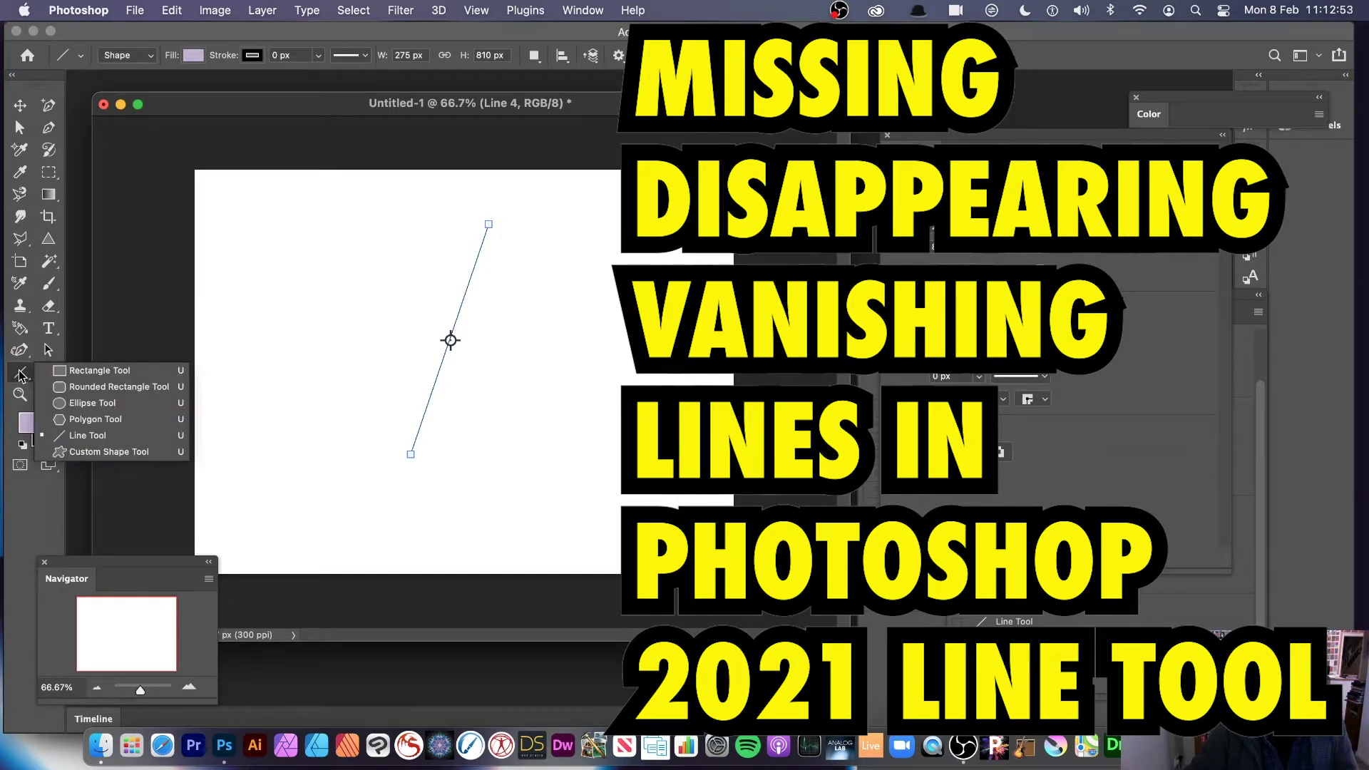
{"action": "left_click", "coordinate": [123, 438]}
{"action": "left_click_drag", "start_coordinate": [620, 215], "coordinate": [388, 497]}
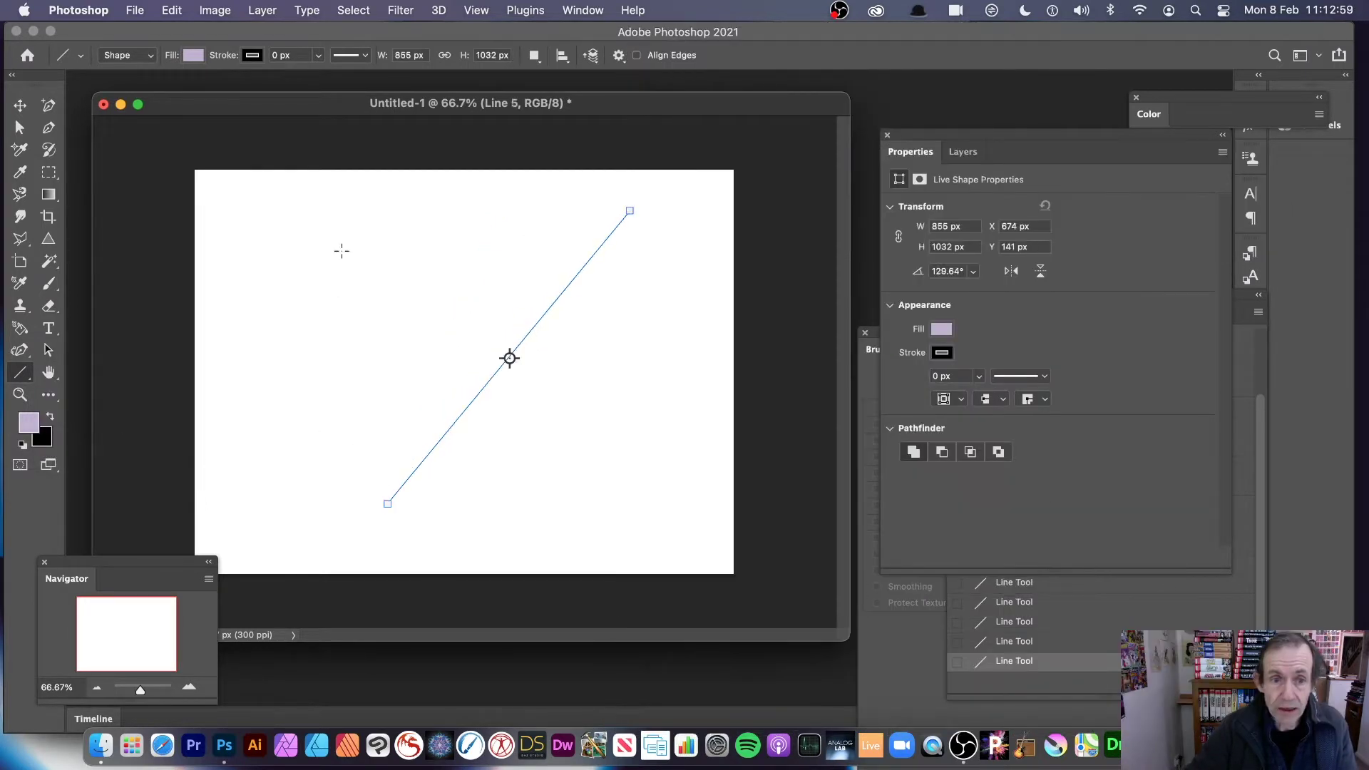
{"action": "left_click_drag", "start_coordinate": [345, 227], "coordinate": [609, 457]}
{"action": "left_click_drag", "start_coordinate": [640, 258], "coordinate": [347, 495]}
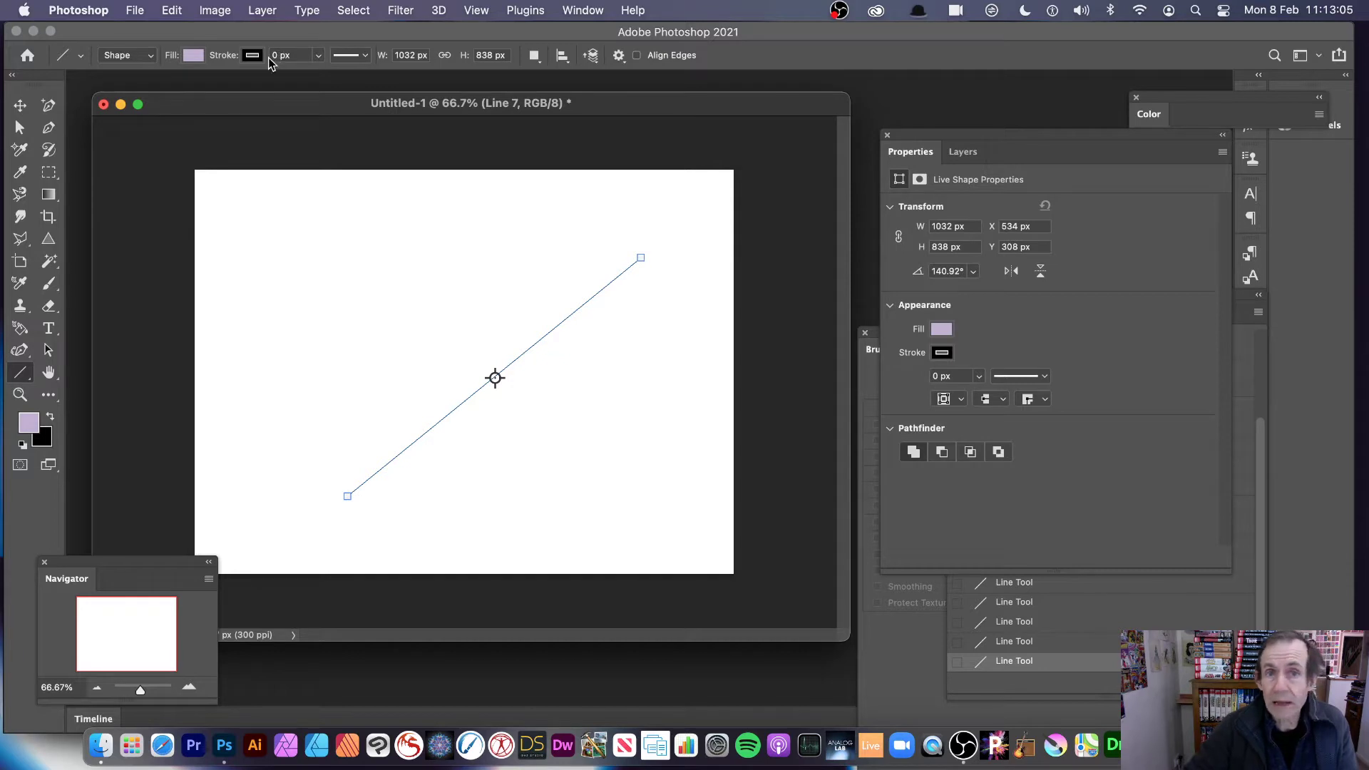
{"action": "left_click_drag", "start_coordinate": [526, 184], "coordinate": [314, 437]}
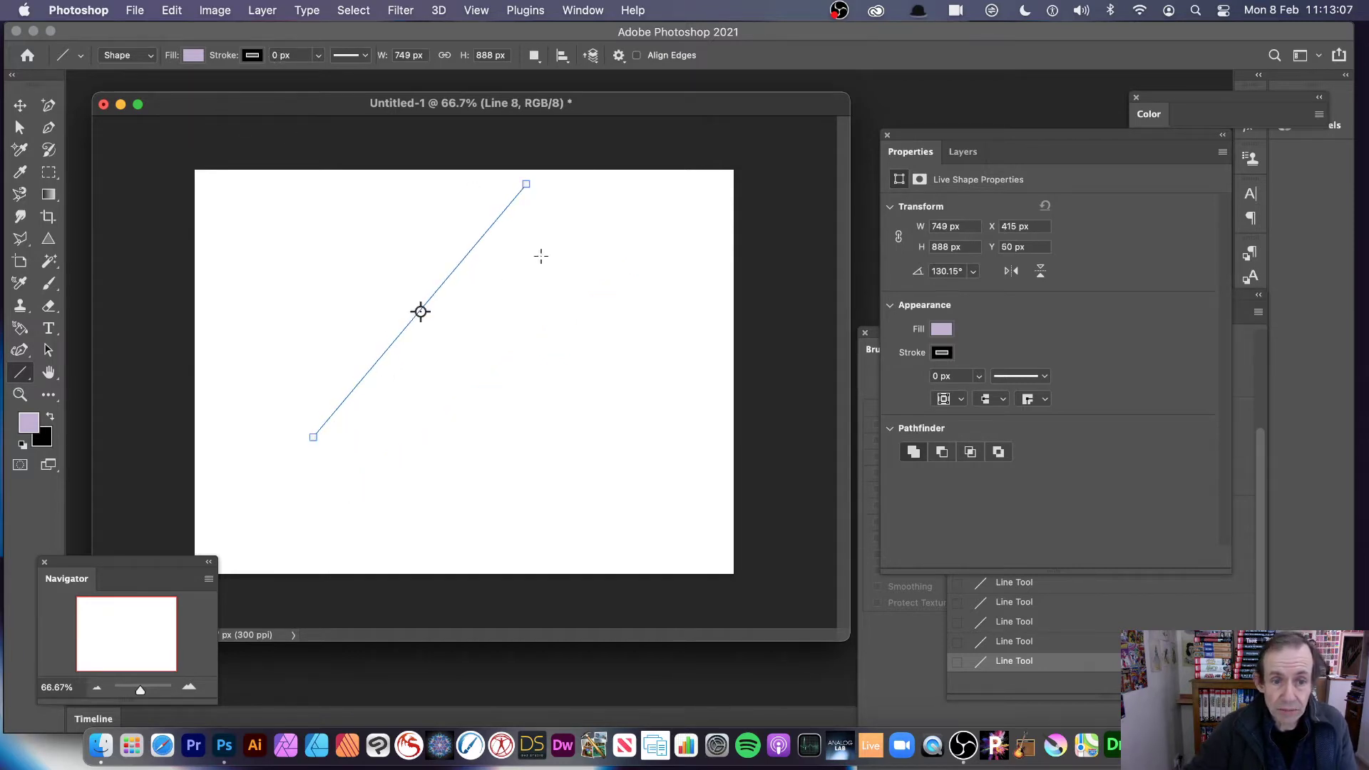
{"action": "left_click_drag", "start_coordinate": [545, 238], "coordinate": [449, 468]}
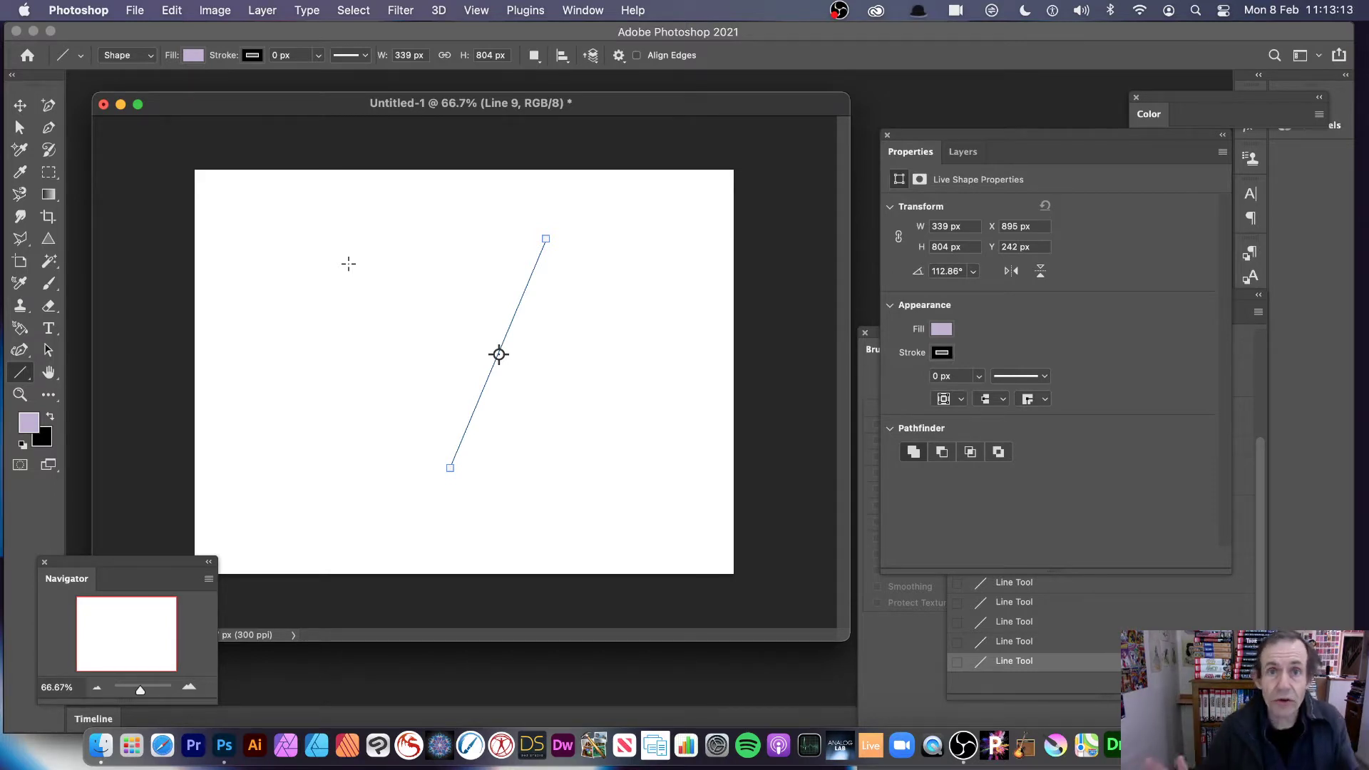
- Show the Layers panel and select all nine Line layers together
{"action": "left_click", "coordinate": [962, 151]}
{"action": "left_click", "coordinate": [582, 10]}
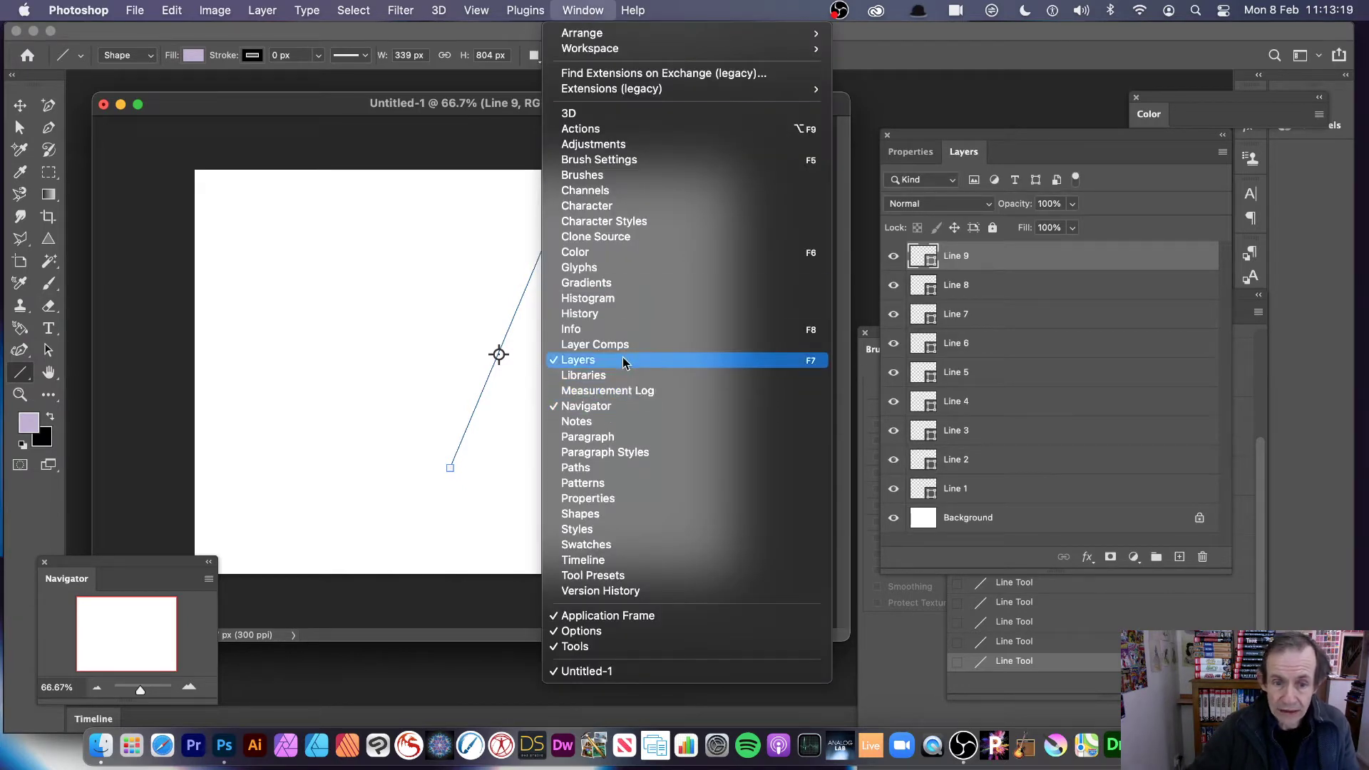
{"action": "left_click", "coordinate": [1059, 195]}
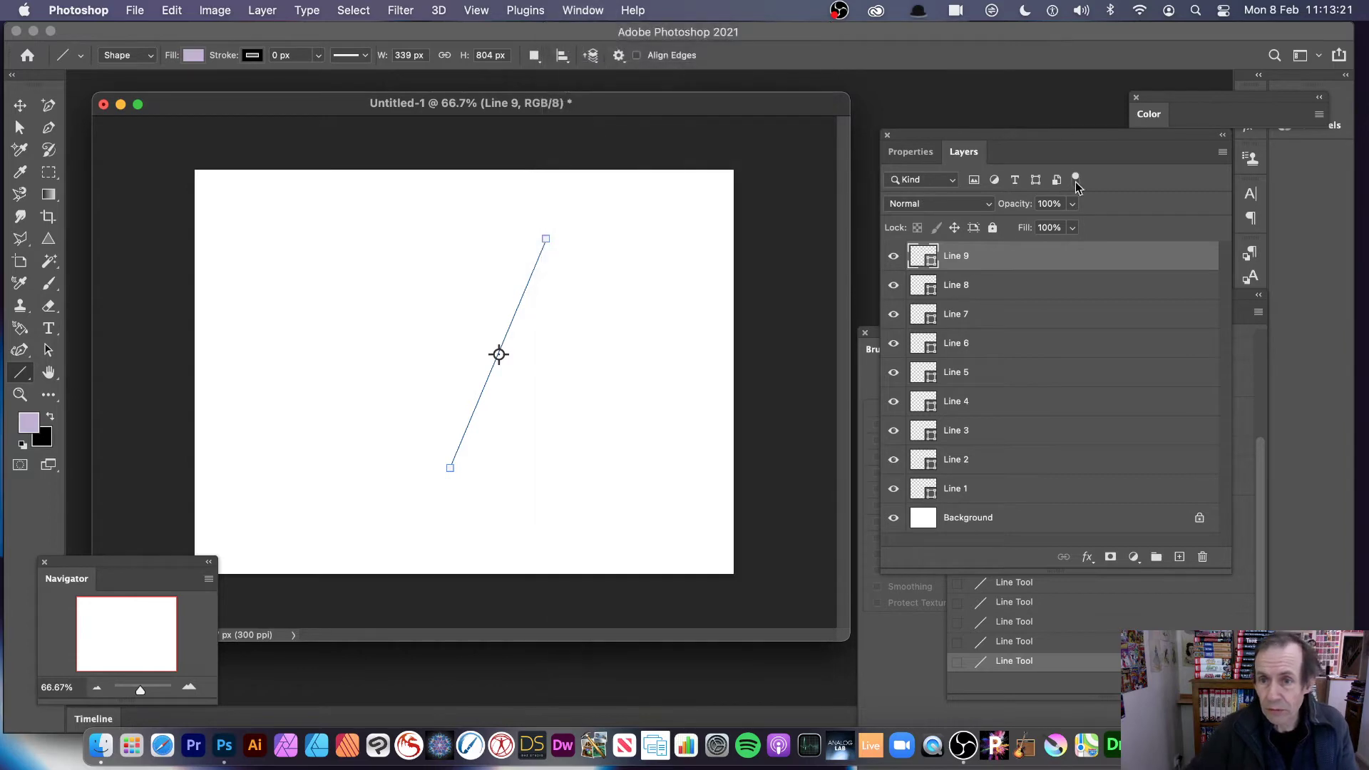
{"action": "left_click", "coordinate": [966, 489], "text": "shift"}
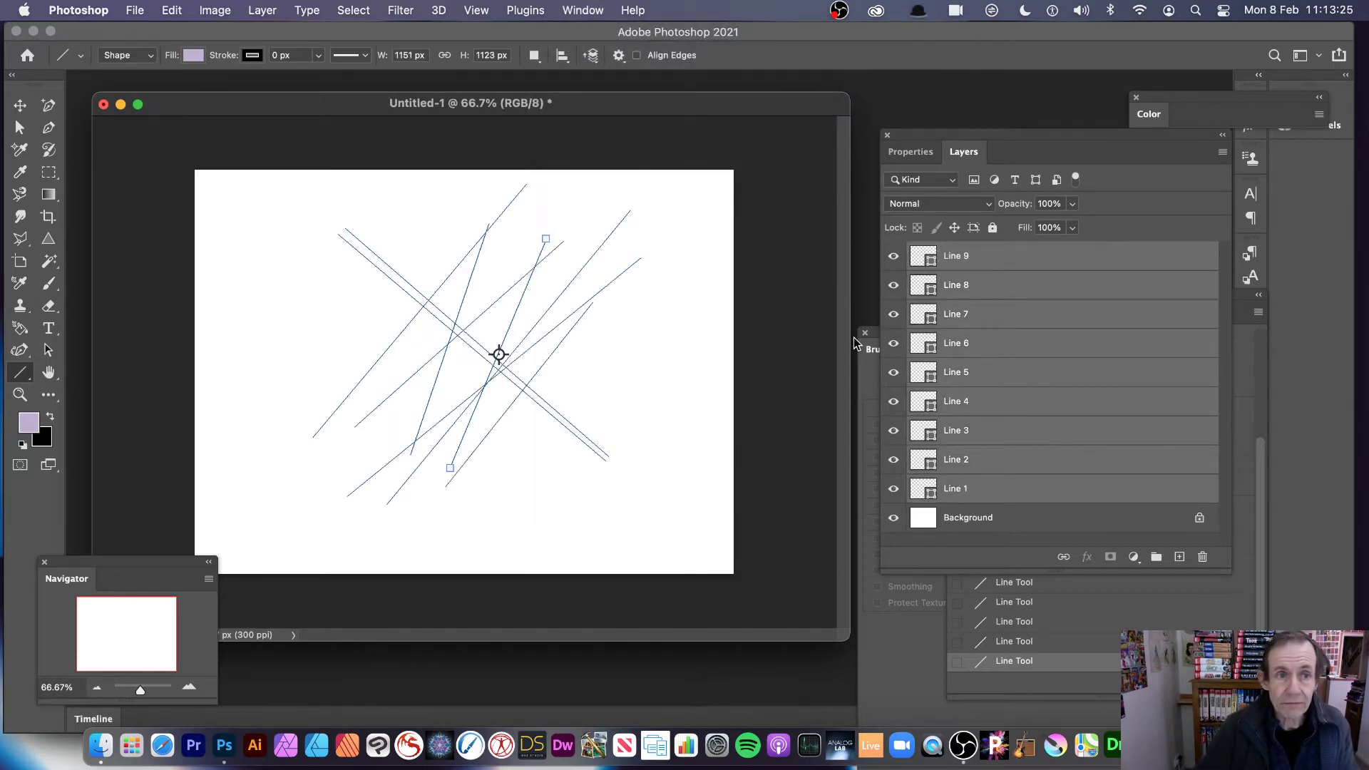
- Set the selected lines' stroke width to 34.70 px
{"action": "left_click", "coordinate": [318, 56]}
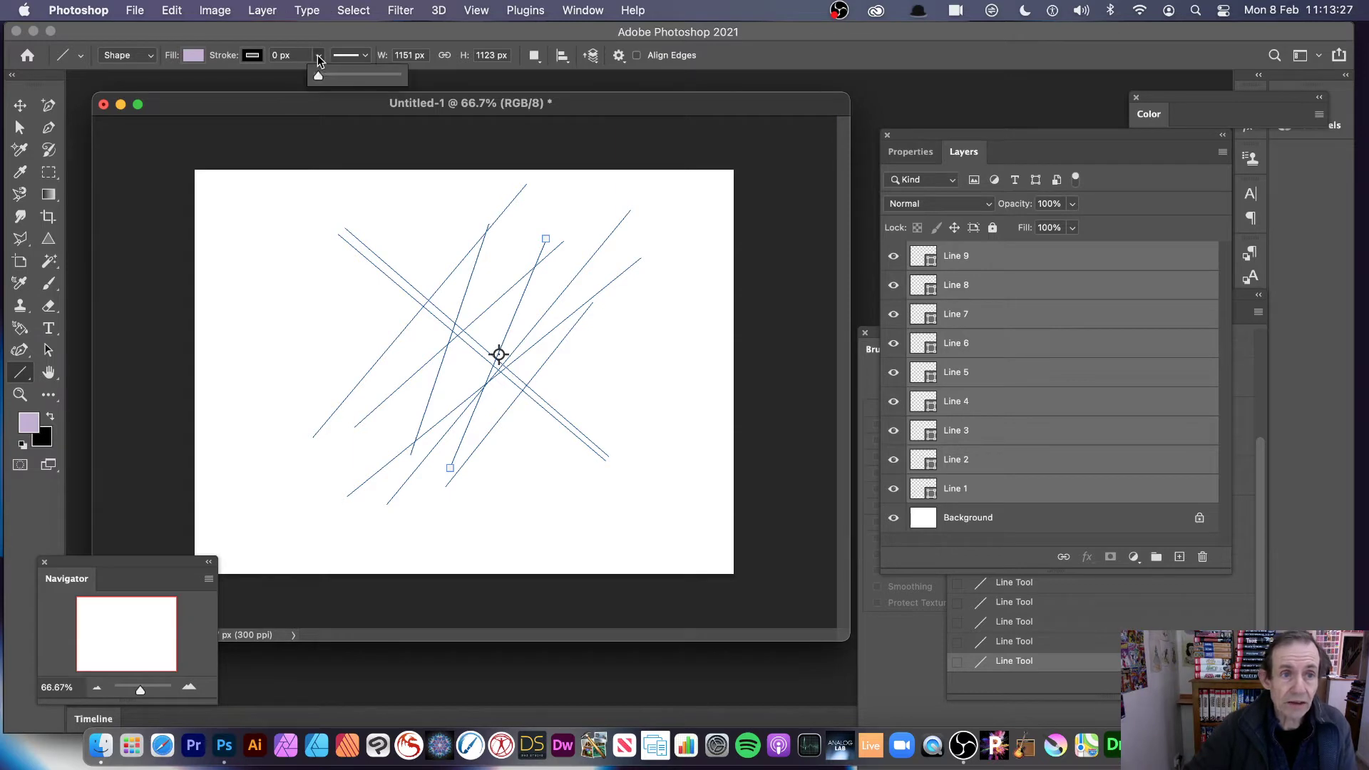
{"action": "left_click_drag", "start_coordinate": [327, 76], "coordinate": [339, 76]}
{"action": "left_click", "coordinate": [285, 54]}
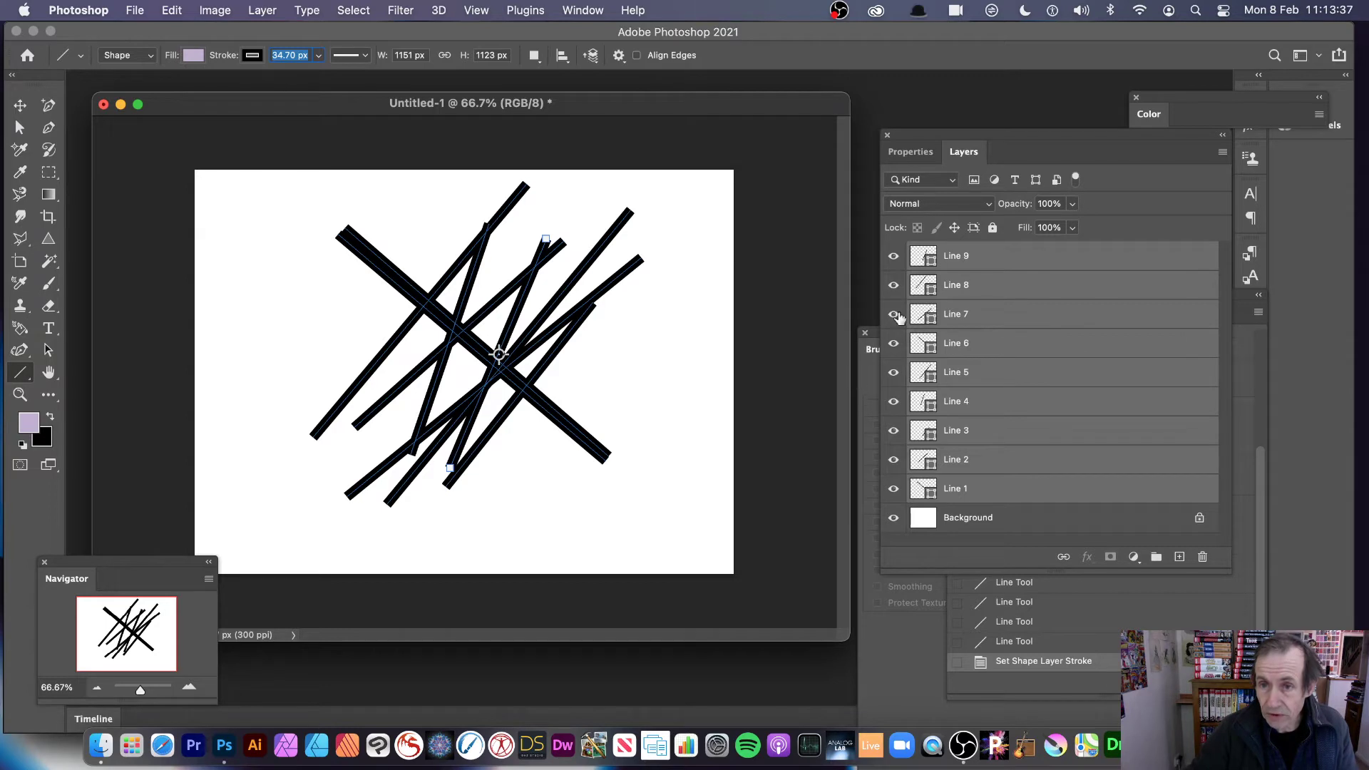
- Reduce the lines' stroke width to 23.79 px in the Properties panel
{"action": "left_click", "coordinate": [909, 150]}
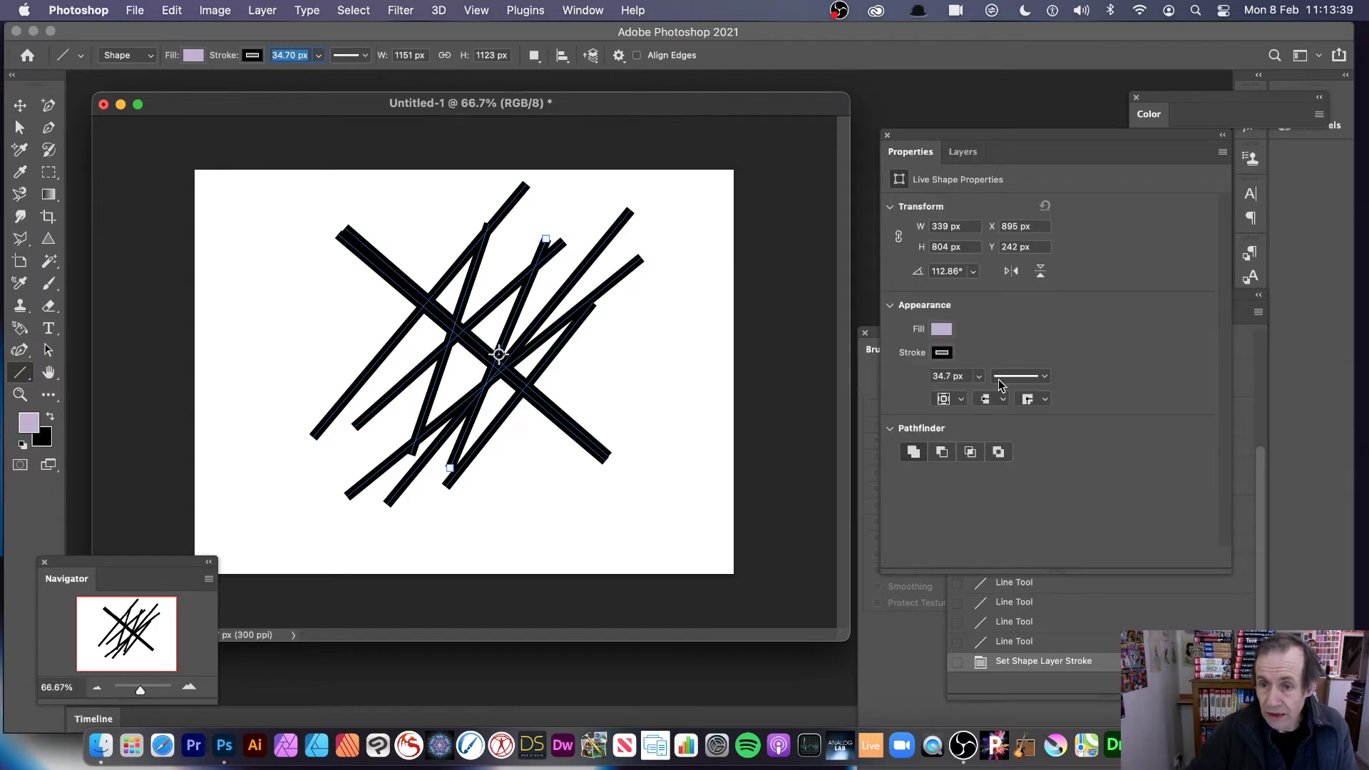
{"action": "left_click", "coordinate": [977, 376]}
{"action": "left_click_drag", "start_coordinate": [977, 395], "coordinate": [974, 394]}
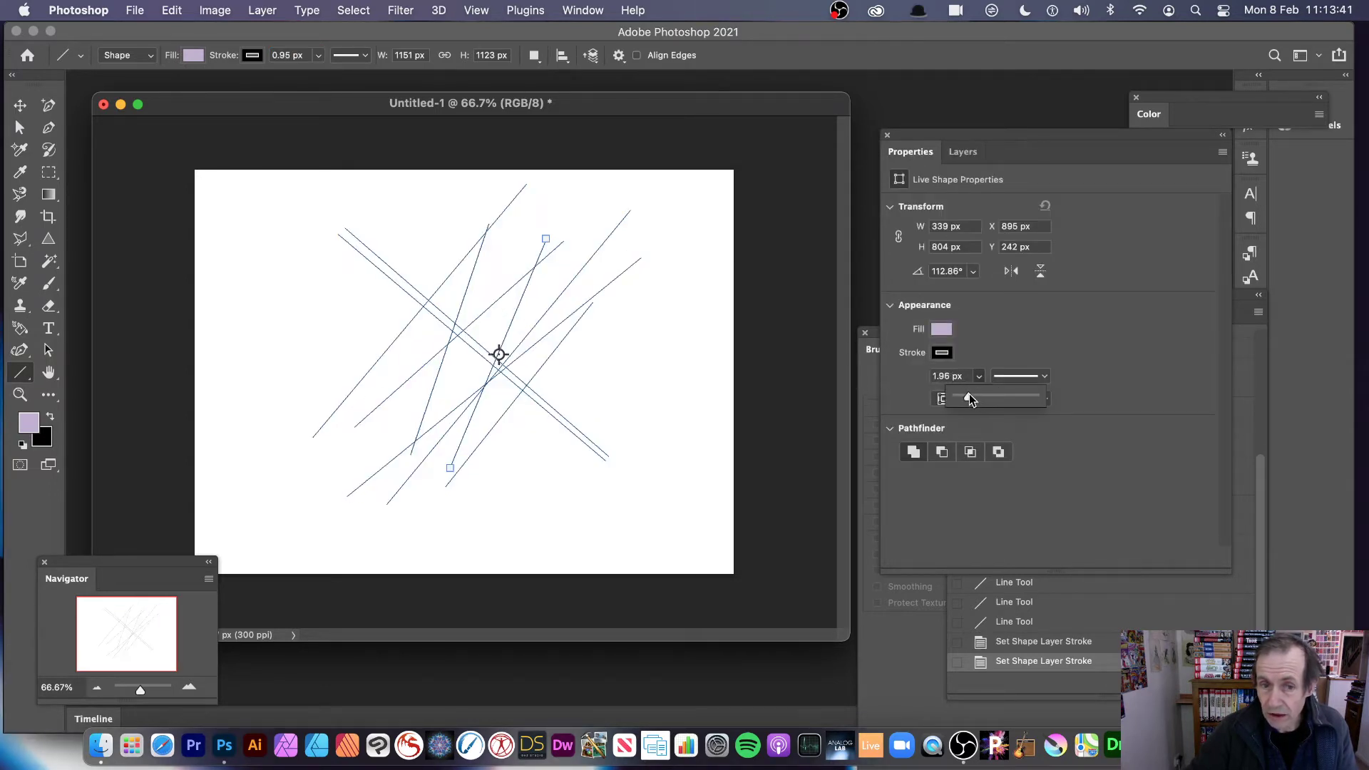
{"action": "left_click", "coordinate": [1062, 392]}
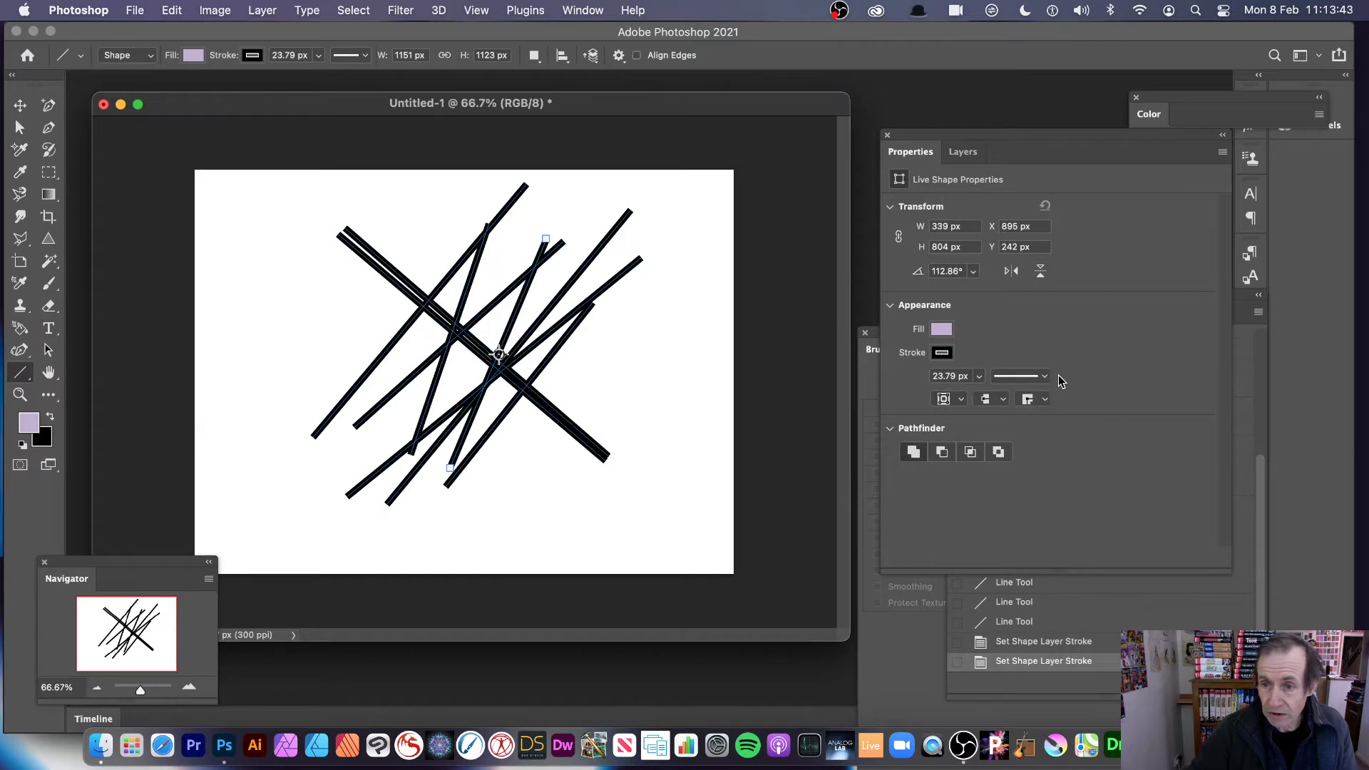
- Try a dotted stroke style on the lines, then return them to solid
{"action": "left_click", "coordinate": [1044, 375]}
{"action": "left_click", "coordinate": [1032, 457]}
{"action": "left_click", "coordinate": [1049, 483]}
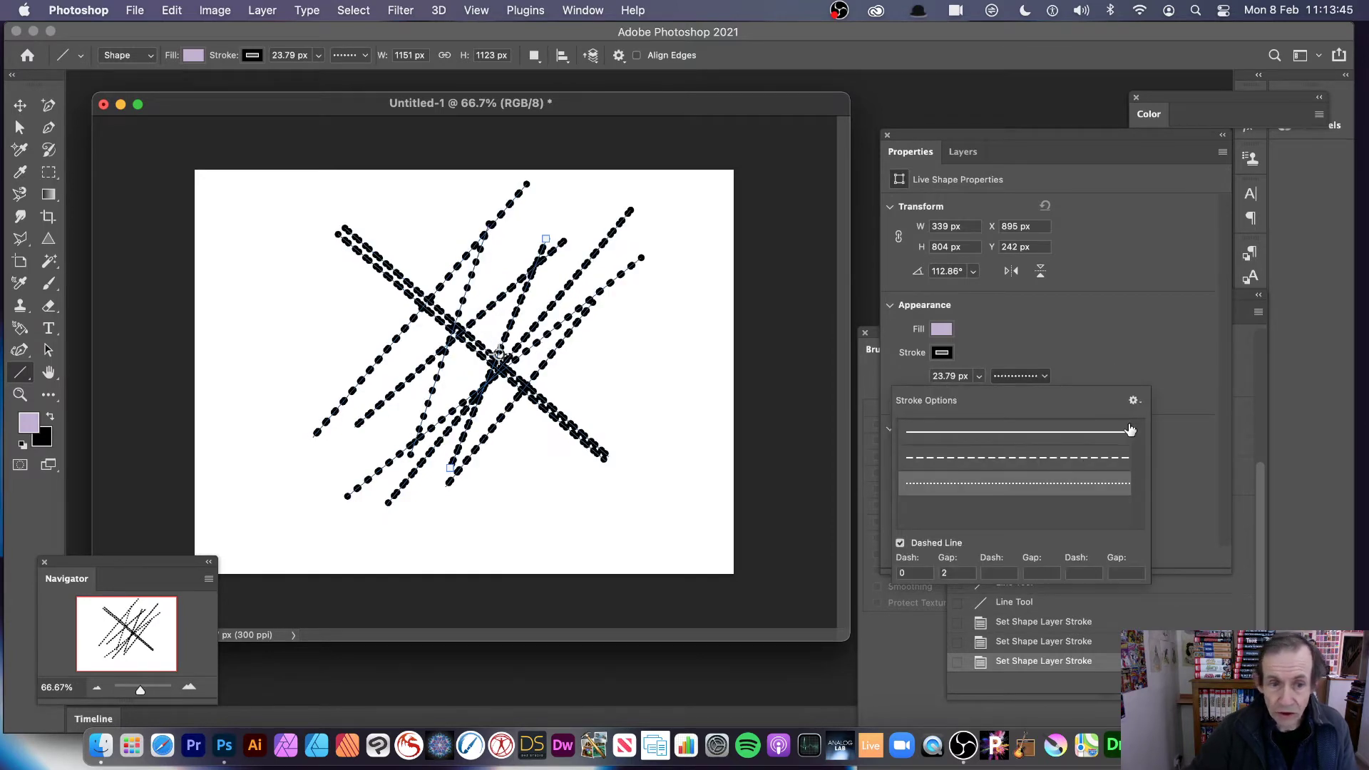
{"action": "left_click", "coordinate": [963, 432]}
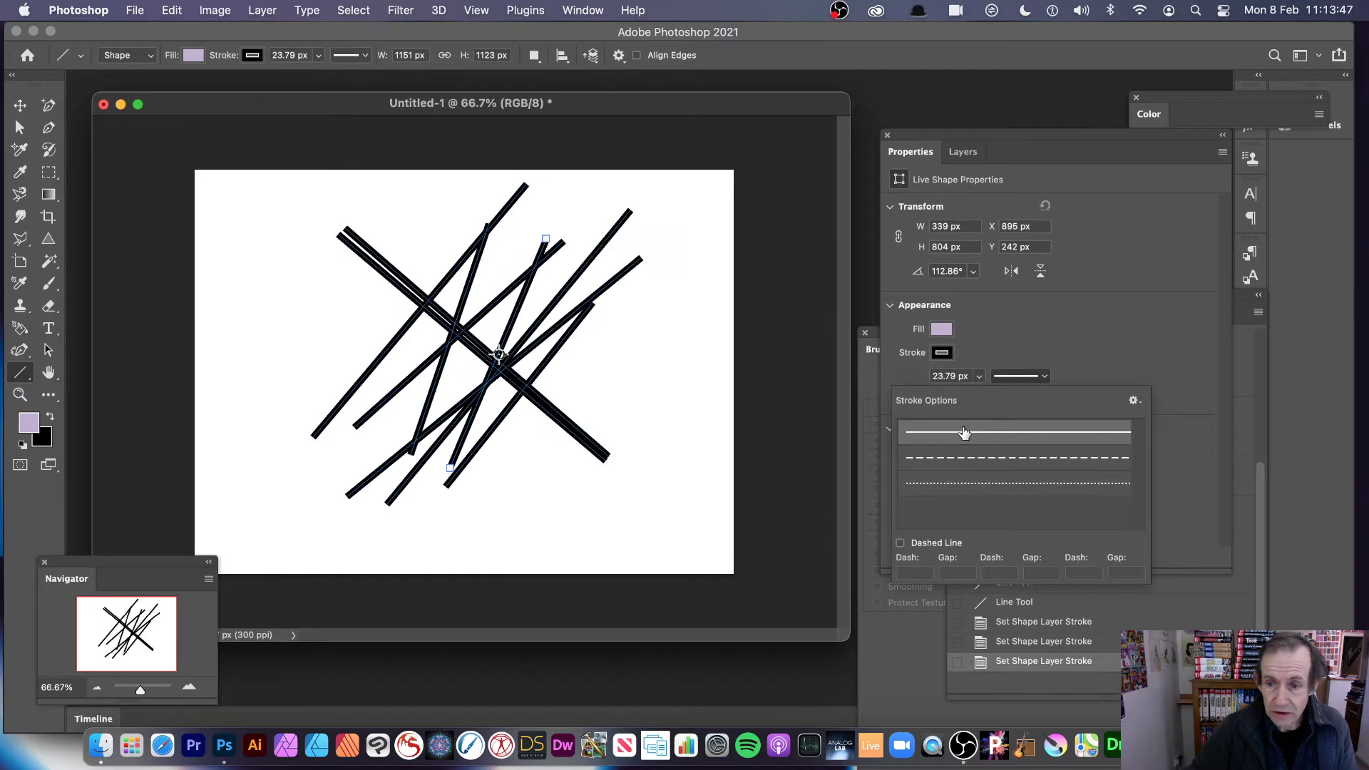
- Draw six more thick black crisscrossing lines, bringing the layers up to Line 15
{"action": "left_click", "coordinate": [682, 204]}
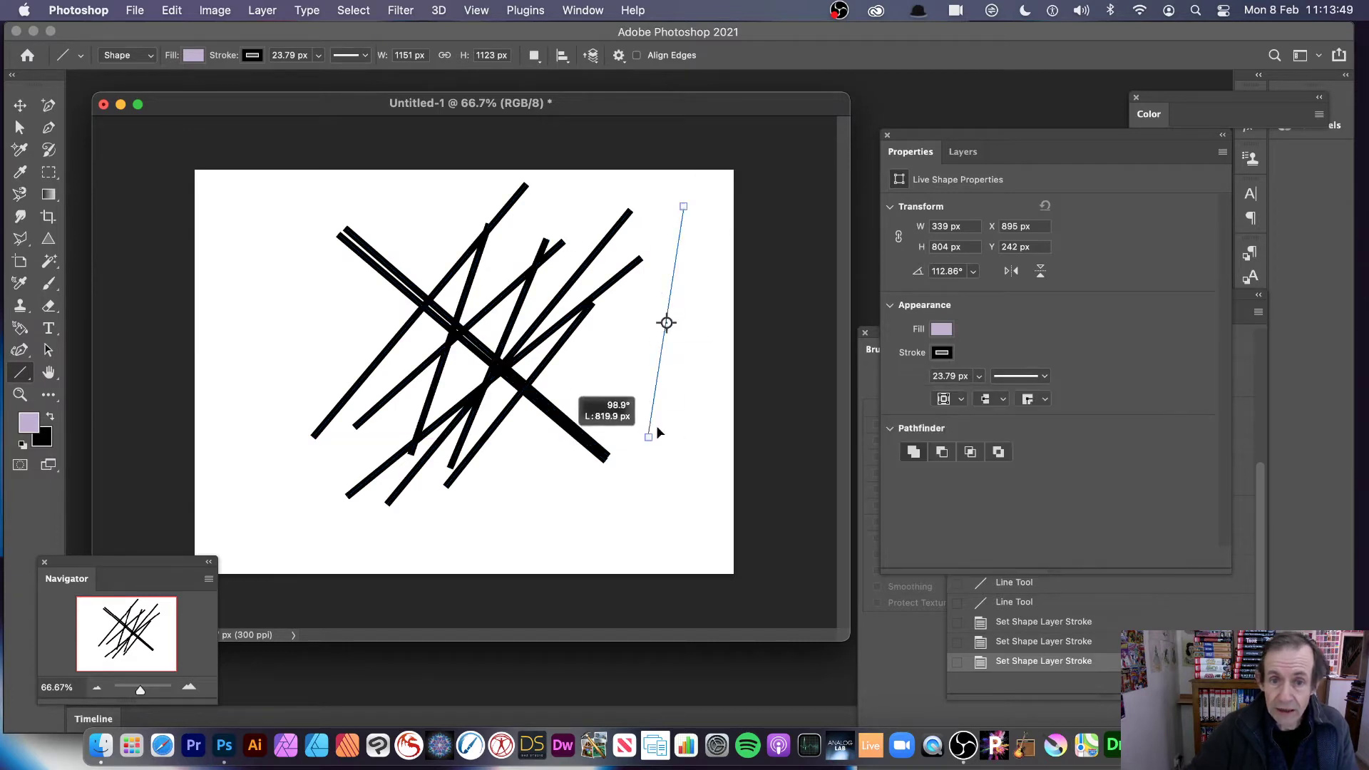
{"action": "left_click_drag", "start_coordinate": [686, 206], "coordinate": [648, 436]}
{"action": "left_click_drag", "start_coordinate": [632, 204], "coordinate": [731, 399]}
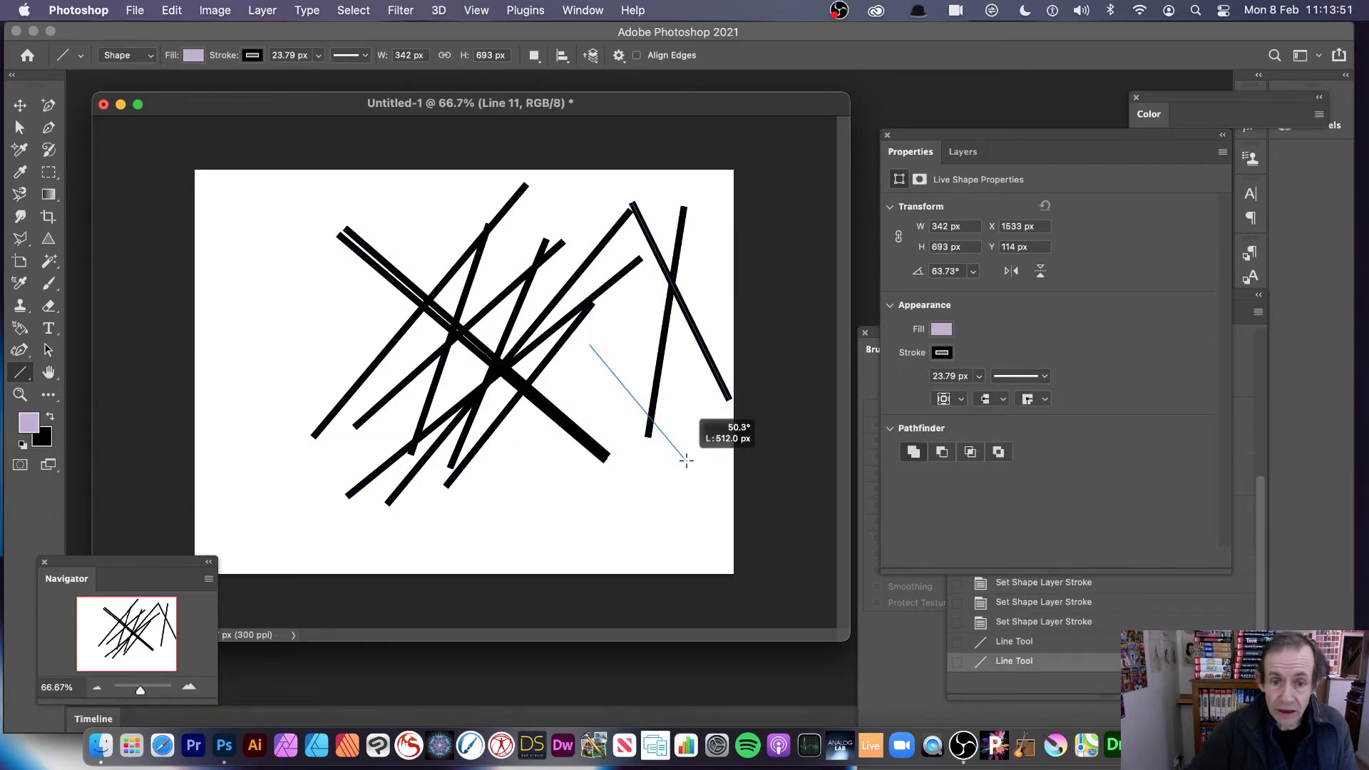
{"action": "left_click_drag", "start_coordinate": [589, 345], "coordinate": [690, 462]}
{"action": "mouse_move", "coordinate": [367, 196]}
{"action": "left_mouse_down"}
{"action": "mouse_move", "coordinate": [341, 346]}
{"action": "mouse_move", "coordinate": [307, 401]}
{"action": "left_mouse_up"}
{"action": "left_click_drag", "start_coordinate": [230, 236], "coordinate": [417, 460]}
{"action": "mouse_move", "coordinate": [414, 223]}
{"action": "left_mouse_down"}
{"action": "mouse_move", "coordinate": [303, 182]}
{"action": "mouse_move", "coordinate": [387, 369]}
{"action": "left_mouse_up"}
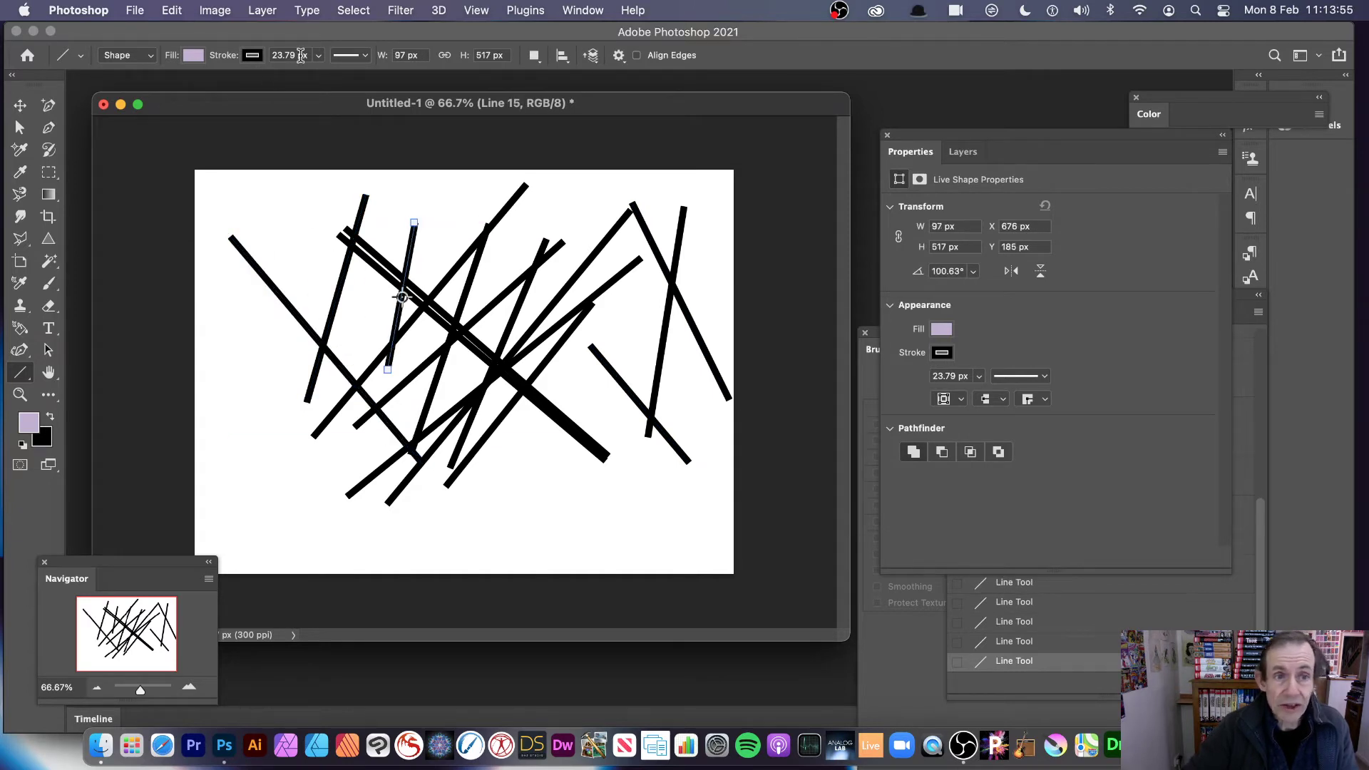
- Select a batch of line layers in the Layers panel and delete them, confirming
{"action": "left_click", "coordinate": [963, 150]}
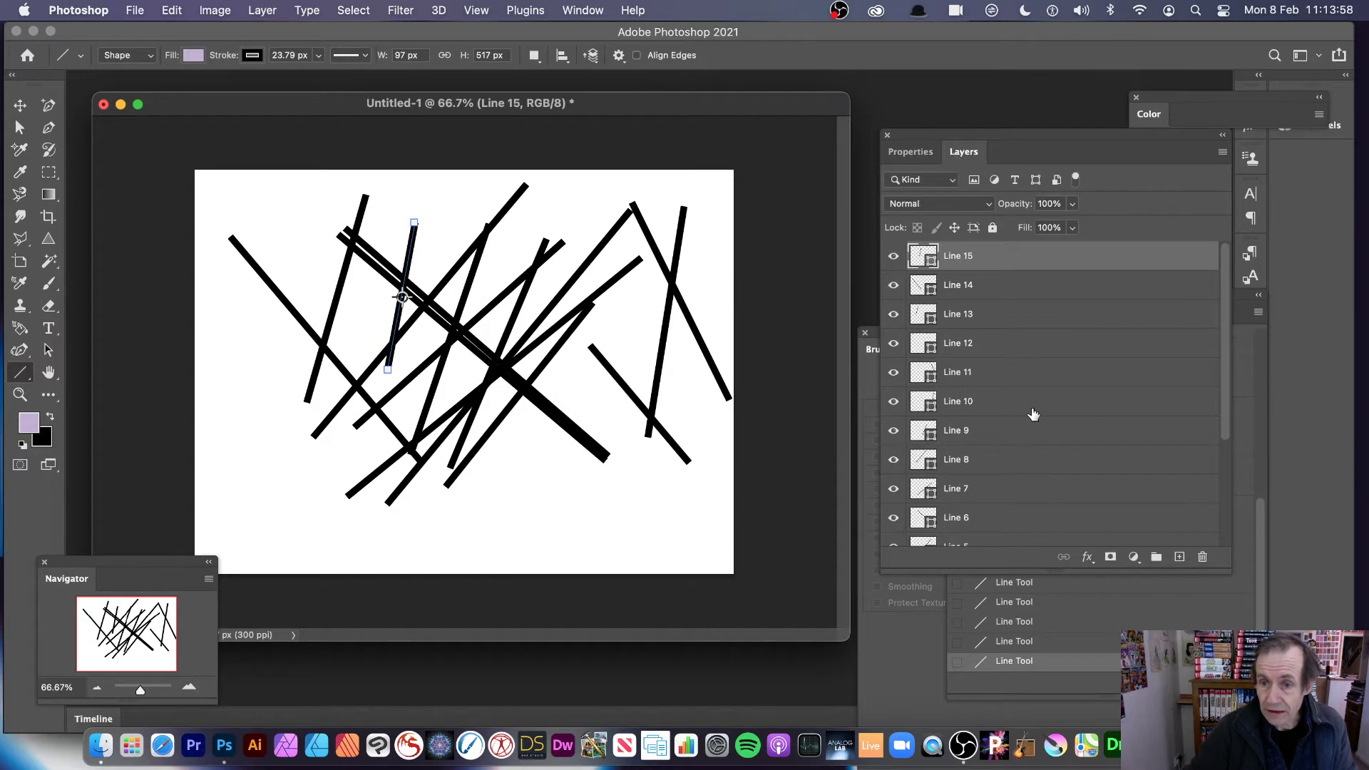
{"action": "left_click", "coordinate": [952, 544], "text": "shift"}
{"action": "left_click", "coordinate": [1203, 559]}
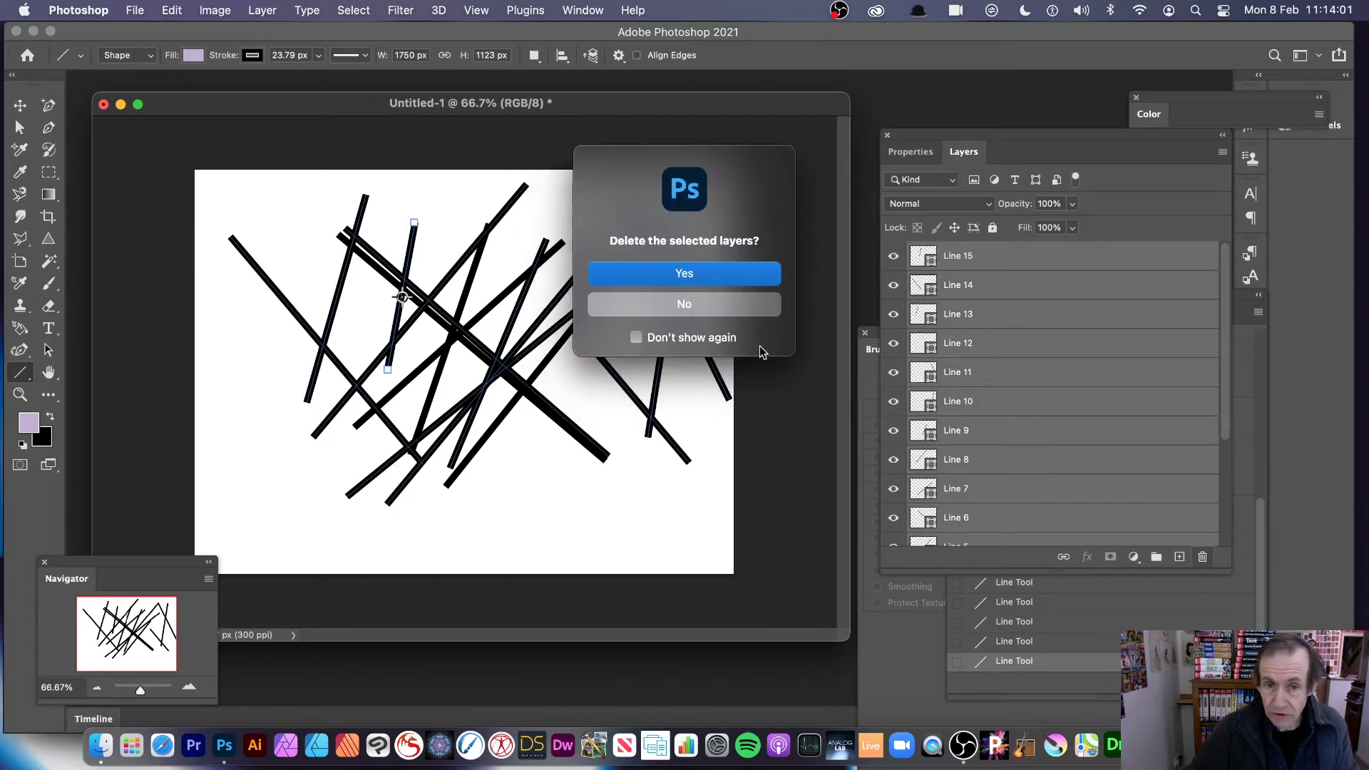
{"action": "left_click", "coordinate": [669, 272]}
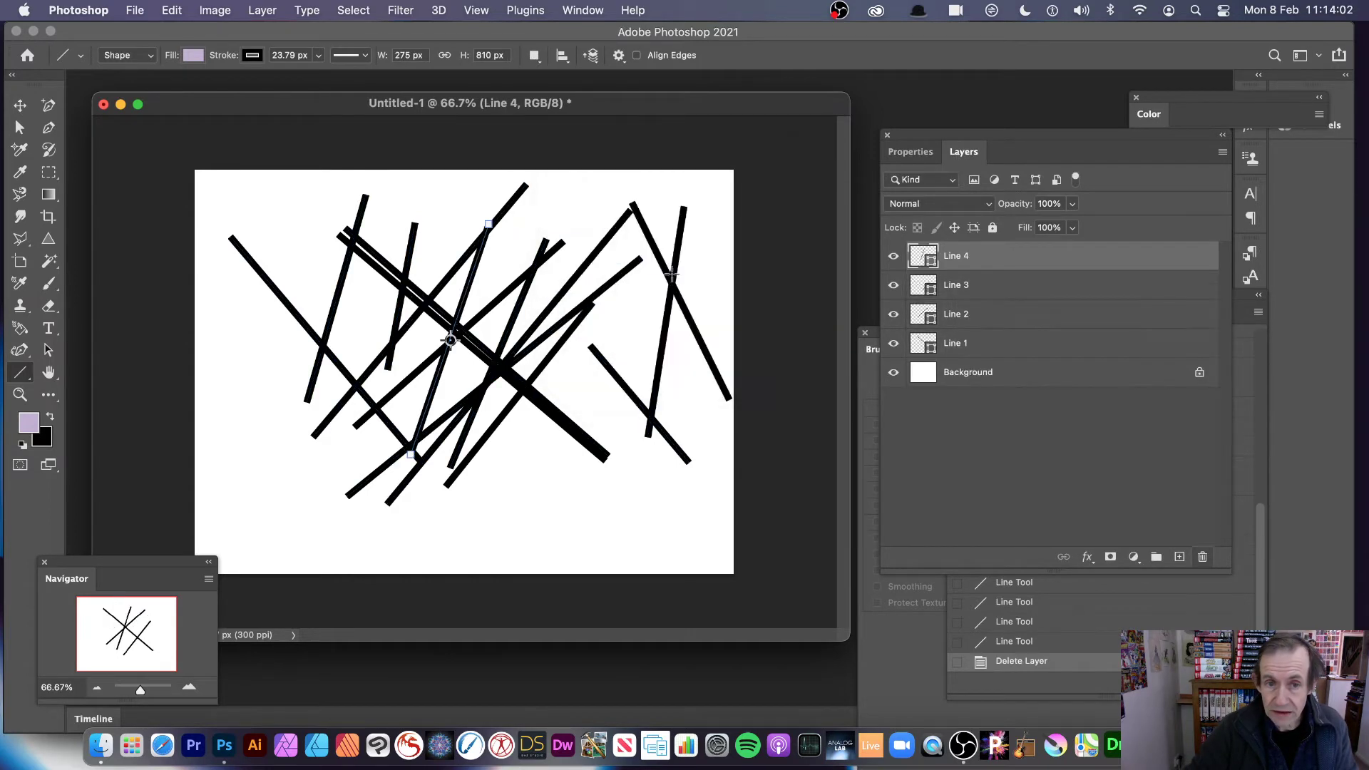
- Delete the remaining four line layers, confirming the prompt
{"action": "left_click", "coordinate": [968, 342], "text": "shift"}
{"action": "left_click", "coordinate": [1202, 557]}
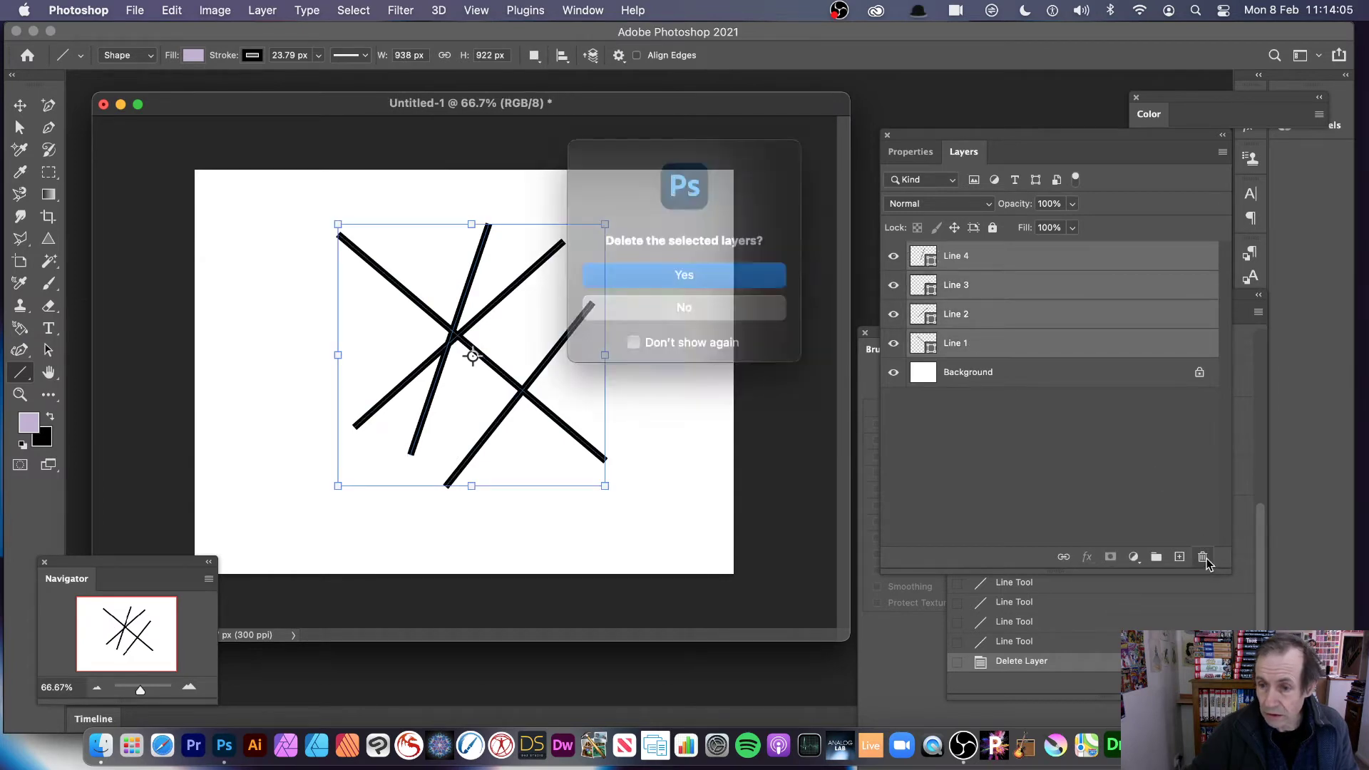
{"action": "left_click", "coordinate": [716, 273]}
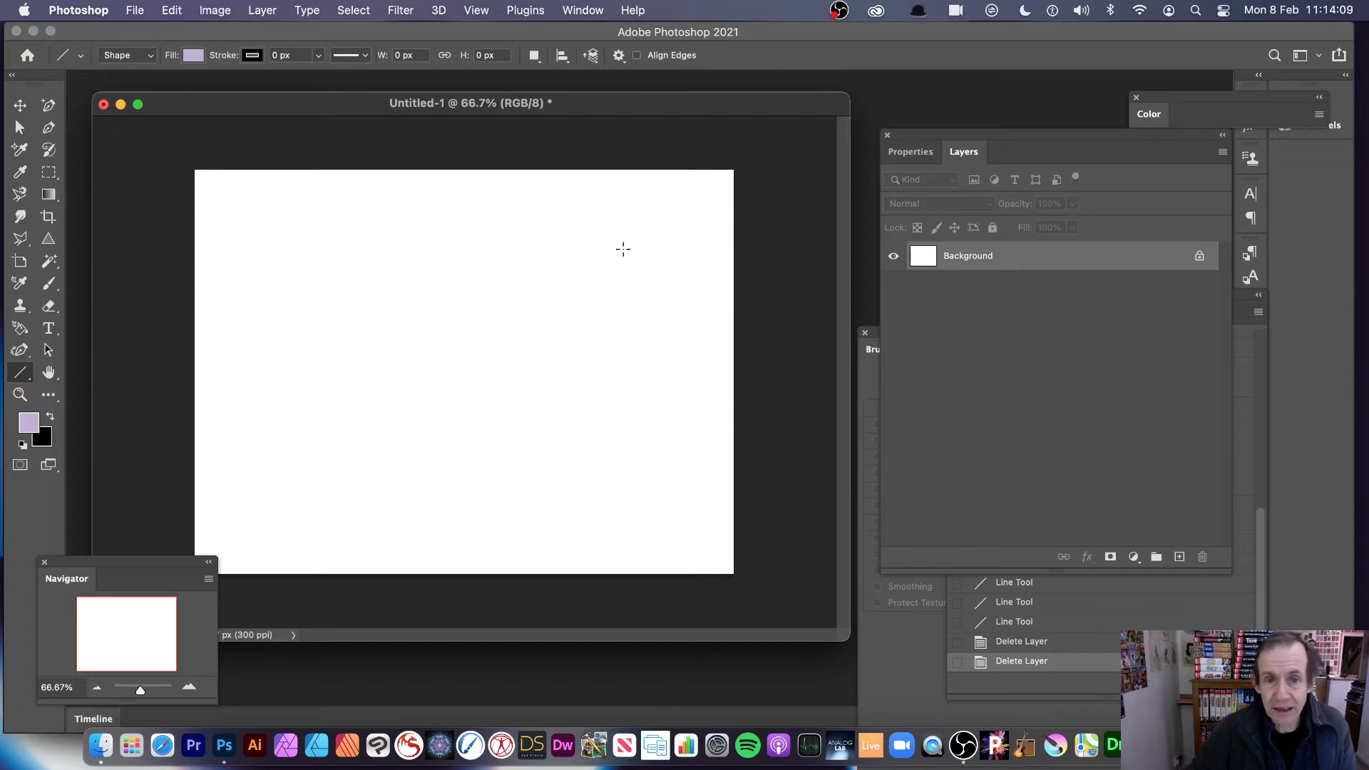
- Draw five crossing diagonal lines, then raise the stroke width from zero to 12.87 px
{"action": "left_click_drag", "start_coordinate": [658, 223], "coordinate": [389, 445]}
{"action": "left_click_drag", "start_coordinate": [423, 222], "coordinate": [525, 449]}
{"action": "left_click_drag", "start_coordinate": [635, 307], "coordinate": [320, 463]}
{"action": "left_click_drag", "start_coordinate": [295, 269], "coordinate": [546, 500]}
{"action": "mouse_move", "coordinate": [517, 199]}
{"action": "left_mouse_down"}
{"action": "mouse_move", "coordinate": [503, 260]}
{"action": "mouse_move", "coordinate": [346, 471]}
{"action": "left_mouse_up"}
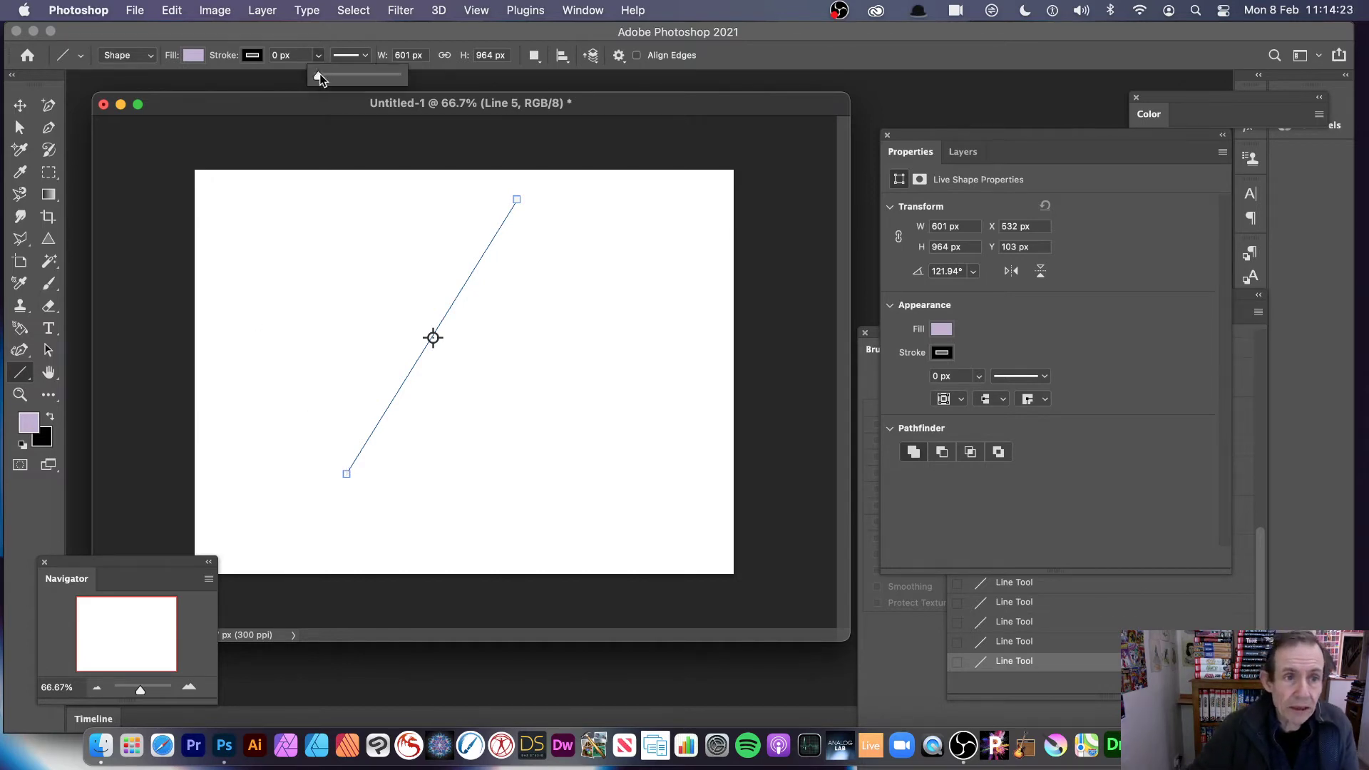
{"action": "left_click_drag", "start_coordinate": [318, 74], "coordinate": [334, 74]}
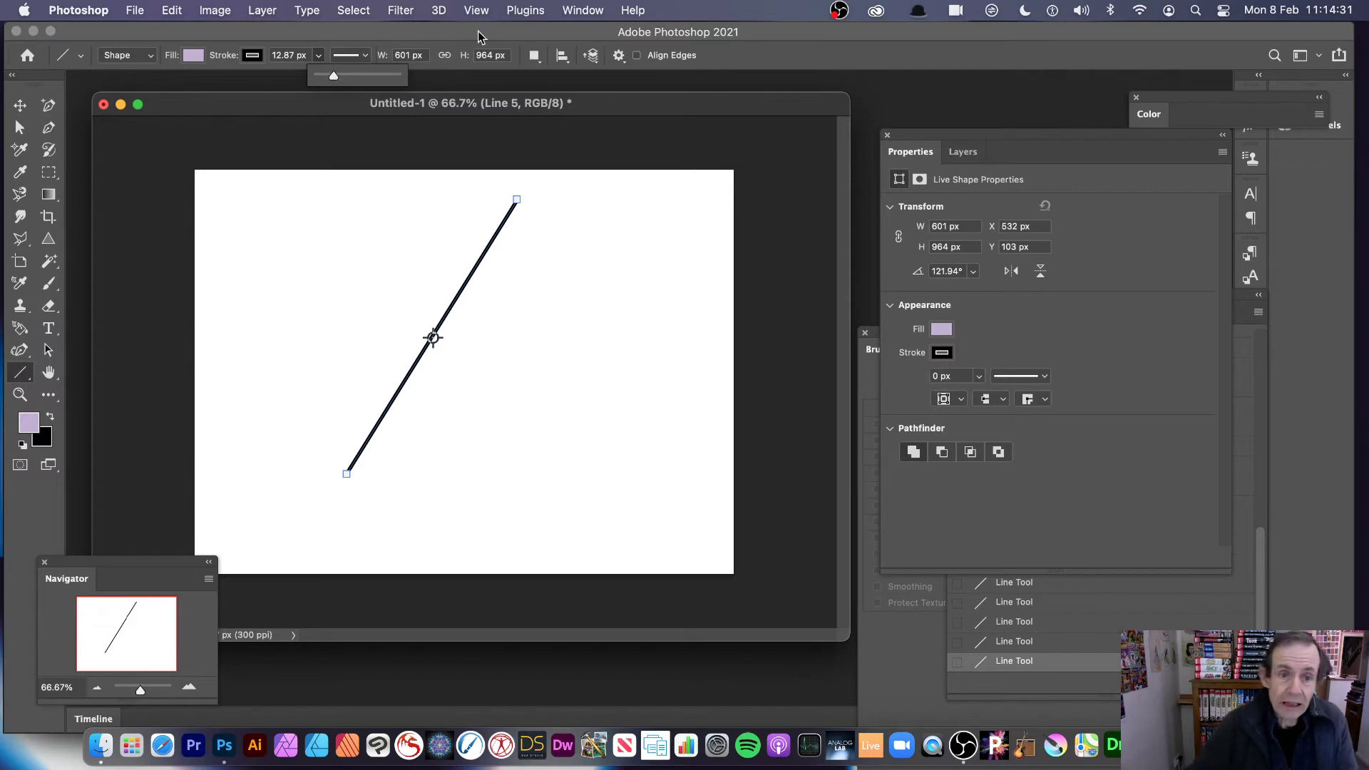
- Draw five more 12.87 px black lines, including a near-vertical and a horizontal one
{"action": "left_click_drag", "start_coordinate": [596, 210], "coordinate": [454, 471]}
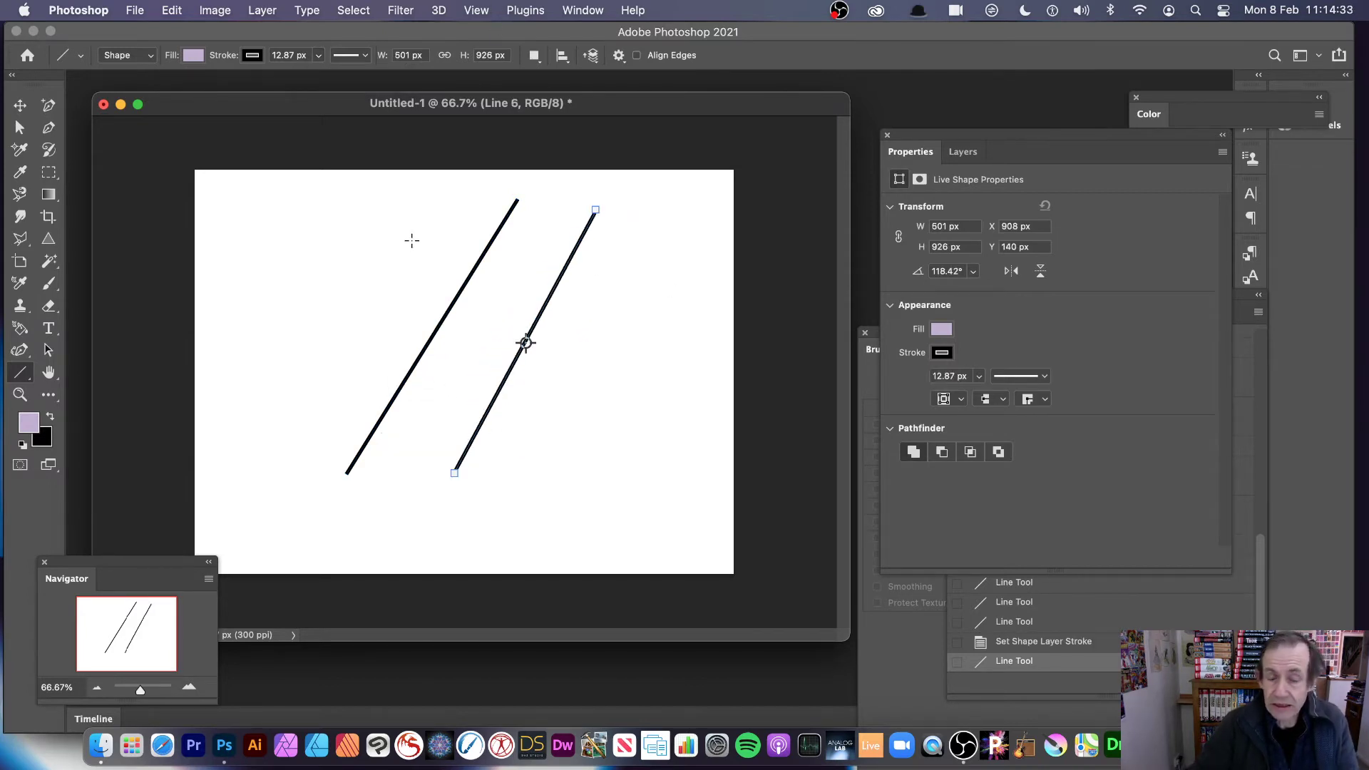
{"action": "left_click_drag", "start_coordinate": [413, 243], "coordinate": [303, 383]}
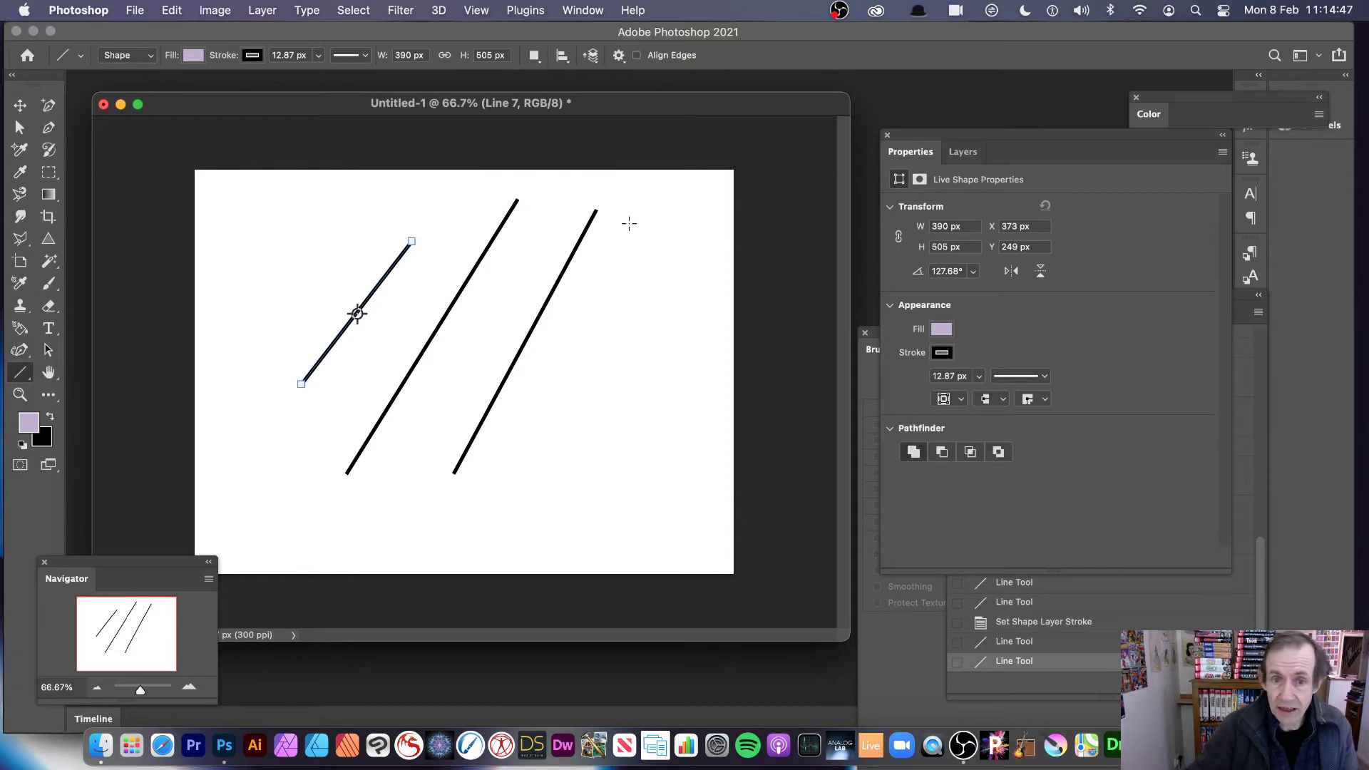
{"action": "left_click_drag", "start_coordinate": [634, 219], "coordinate": [576, 527]}
{"action": "left_click_drag", "start_coordinate": [700, 450], "coordinate": [282, 233]}
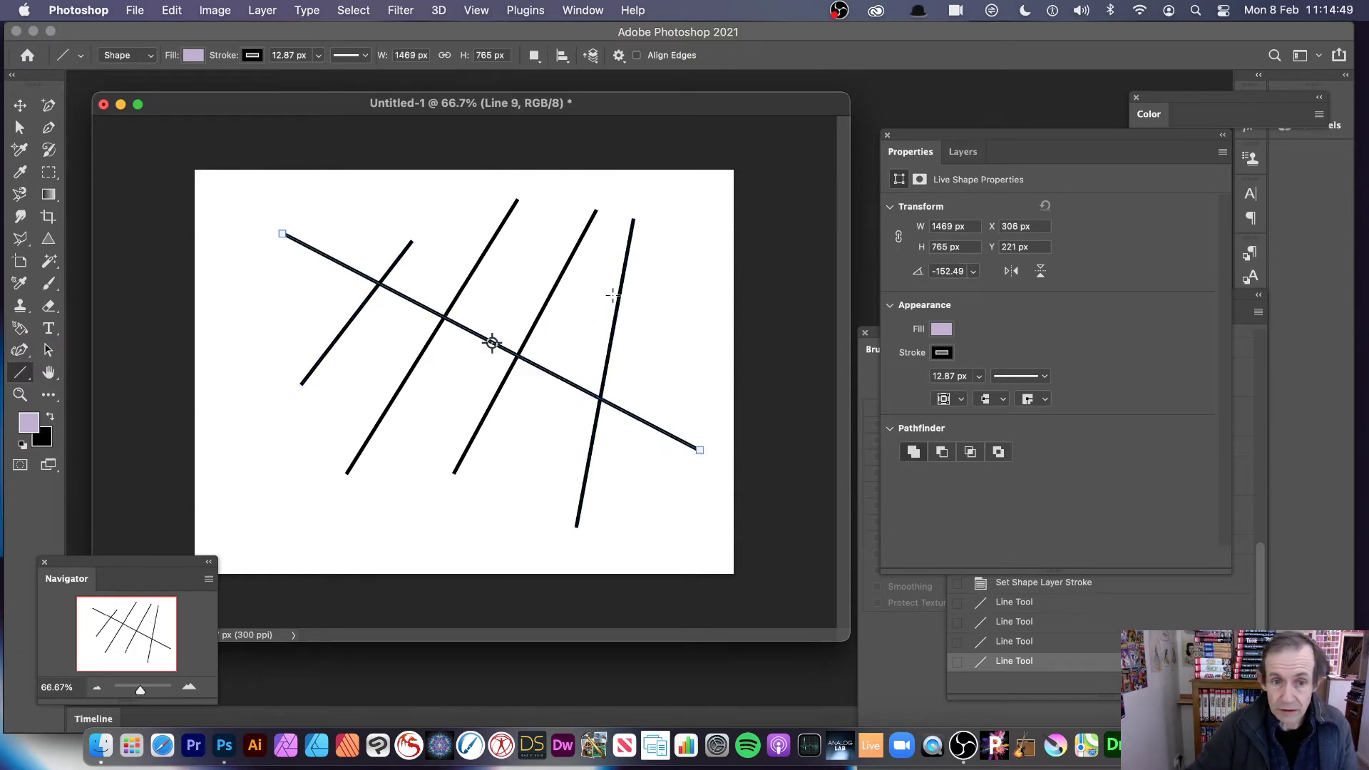
{"action": "left_click_drag", "start_coordinate": [648, 298], "coordinate": [289, 299]}
- Keep Shape drawing mode and add two more diagonal lines, reaching Line 12
{"action": "left_click", "coordinate": [130, 58]}
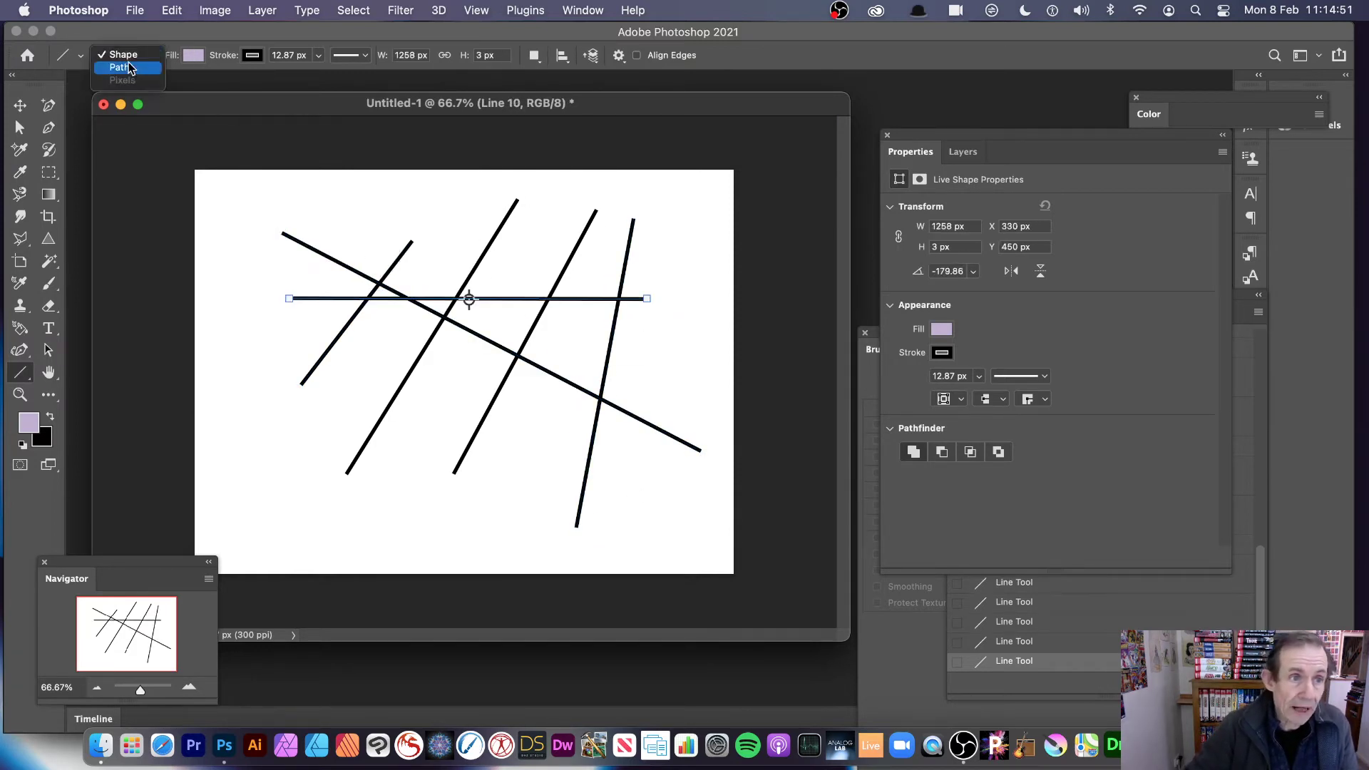
{"action": "left_click", "coordinate": [425, 196]}
{"action": "left_click_drag", "start_coordinate": [448, 189], "coordinate": [566, 458]}
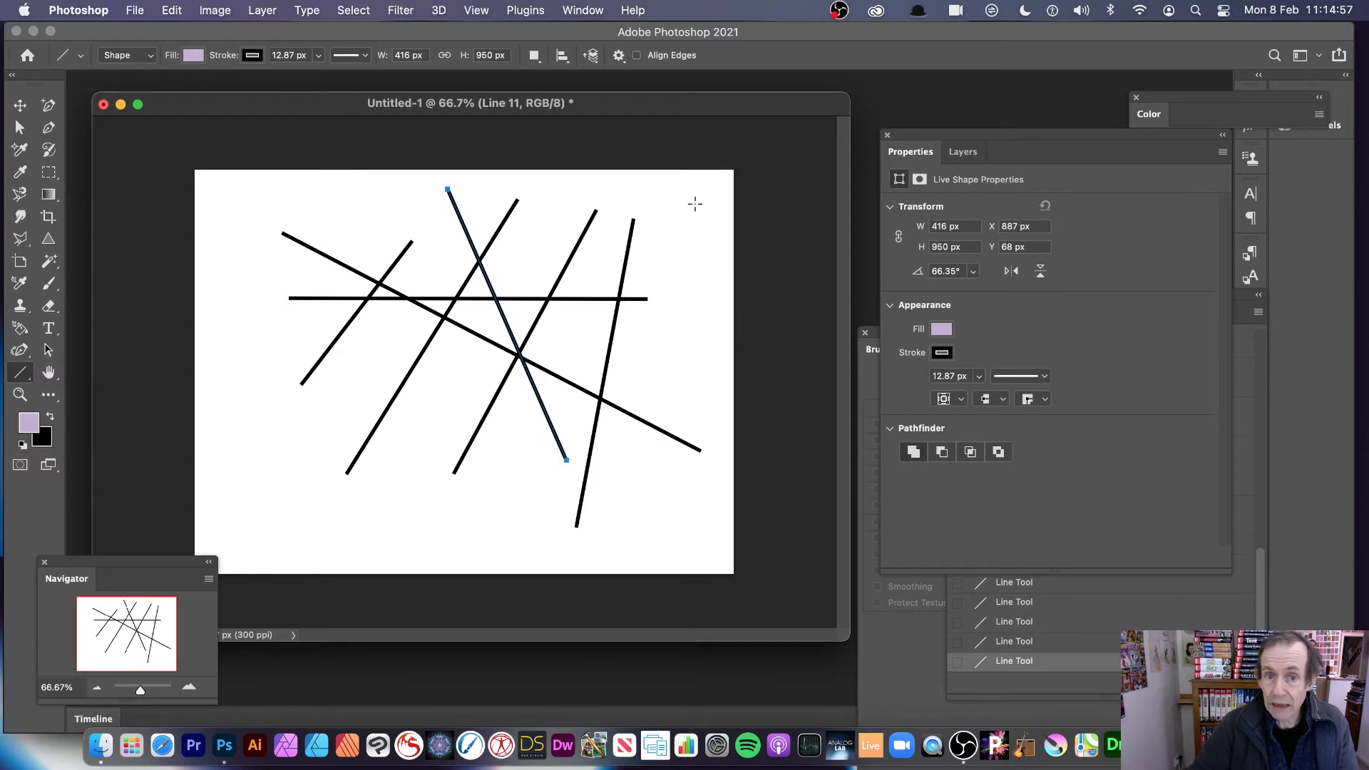
{"action": "left_click_drag", "start_coordinate": [694, 203], "coordinate": [483, 469]}
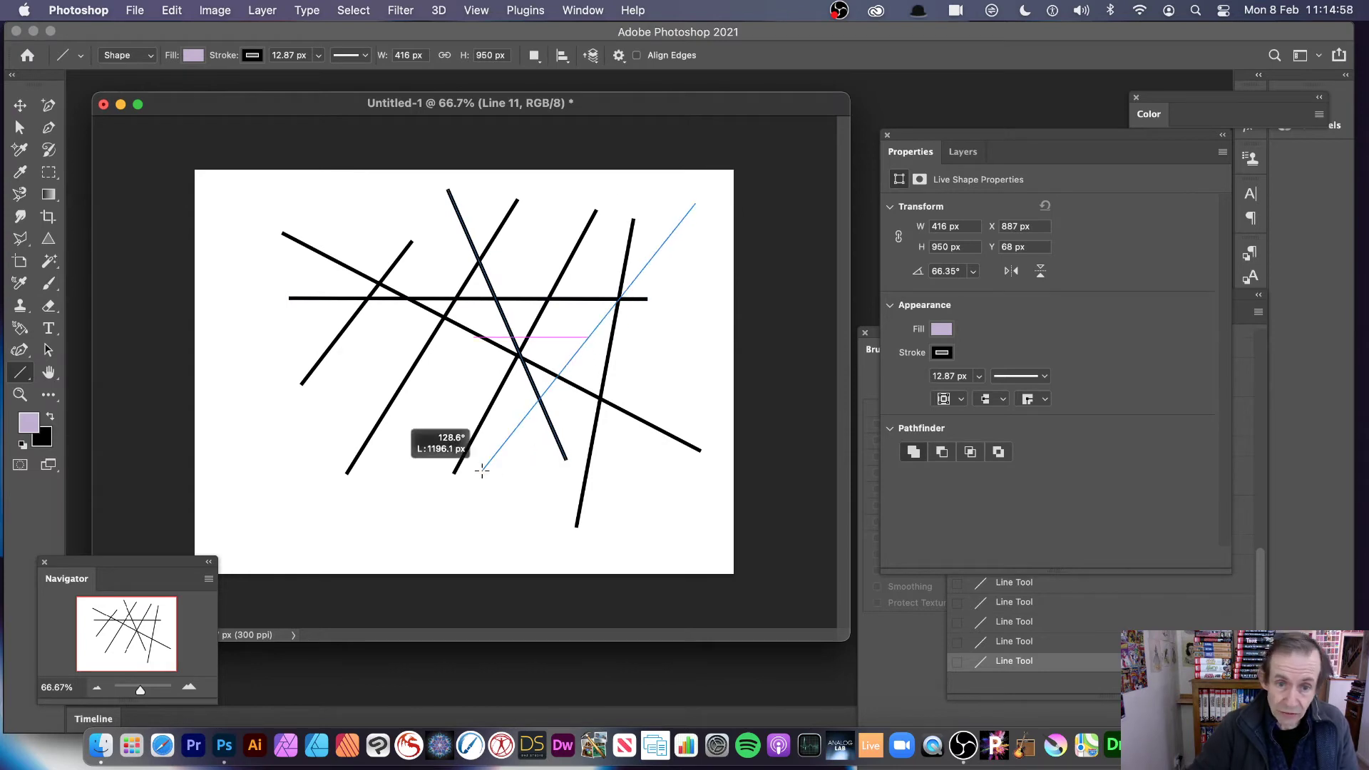
- Merge all the crisscrossing line layers into one image with Layer > Flatten Image
{"action": "left_click", "coordinate": [263, 10]}
{"action": "left_click", "coordinate": [291, 638]}
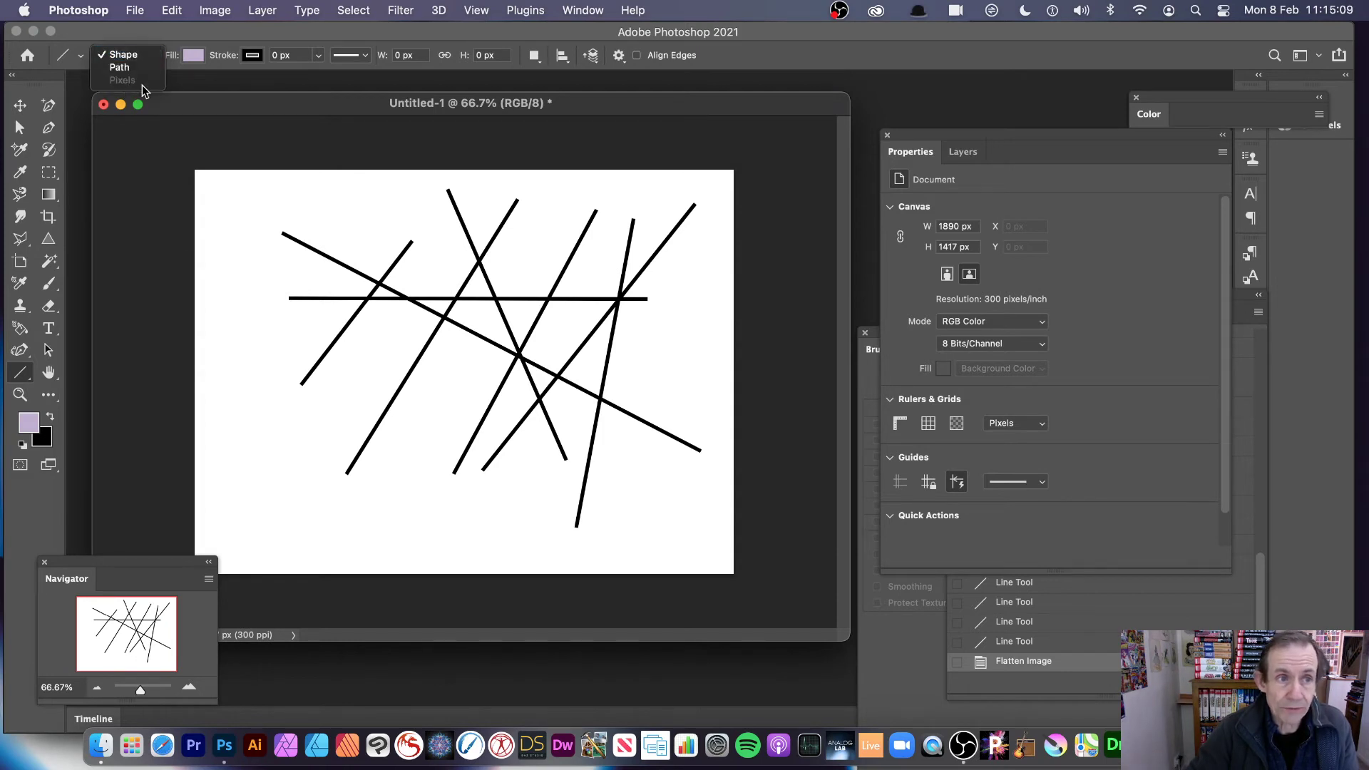
{"action": "left_click", "coordinate": [321, 85]}
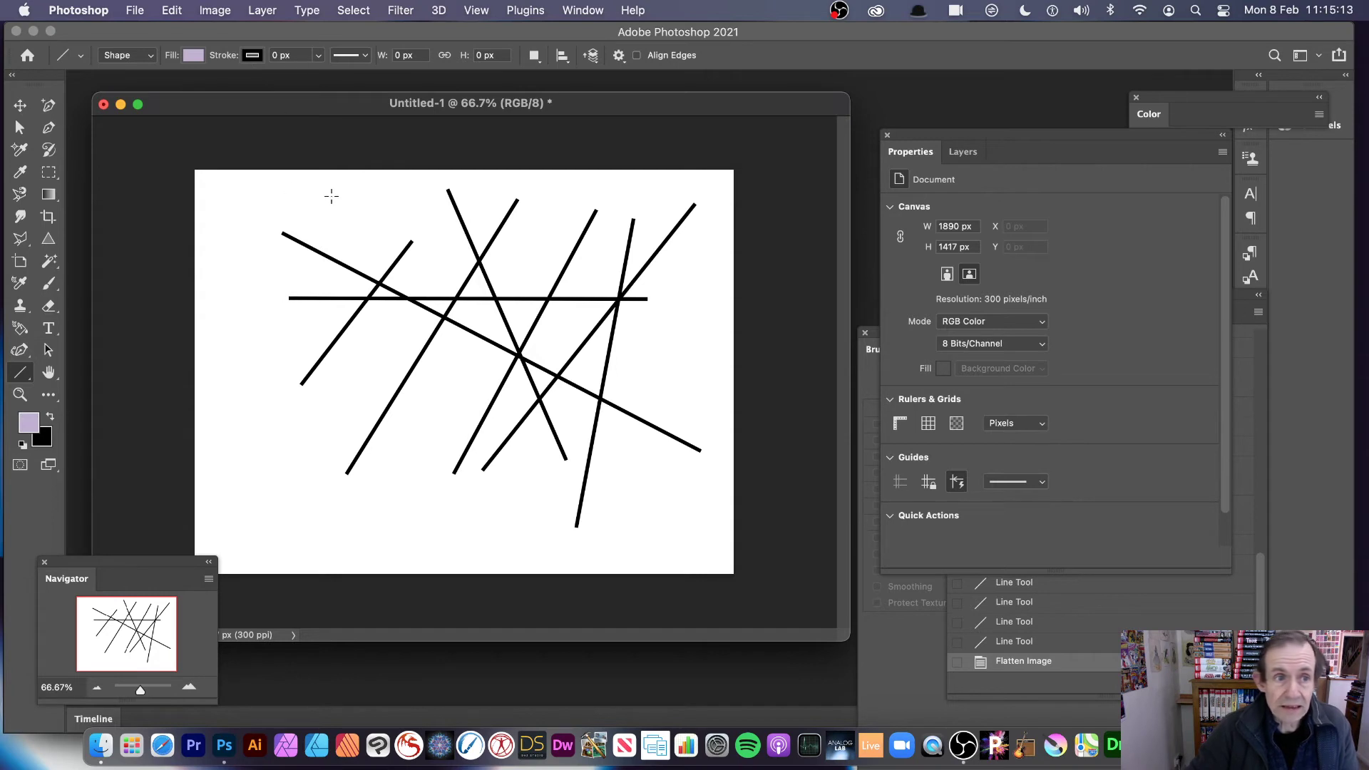
- Drag three zero-width lines over the flattened image, which appear only as thin paths
{"action": "left_click_drag", "start_coordinate": [382, 184], "coordinate": [289, 462]}
{"action": "left_click_drag", "start_coordinate": [295, 182], "coordinate": [525, 394]}
{"action": "left_click_drag", "start_coordinate": [468, 210], "coordinate": [301, 415]}
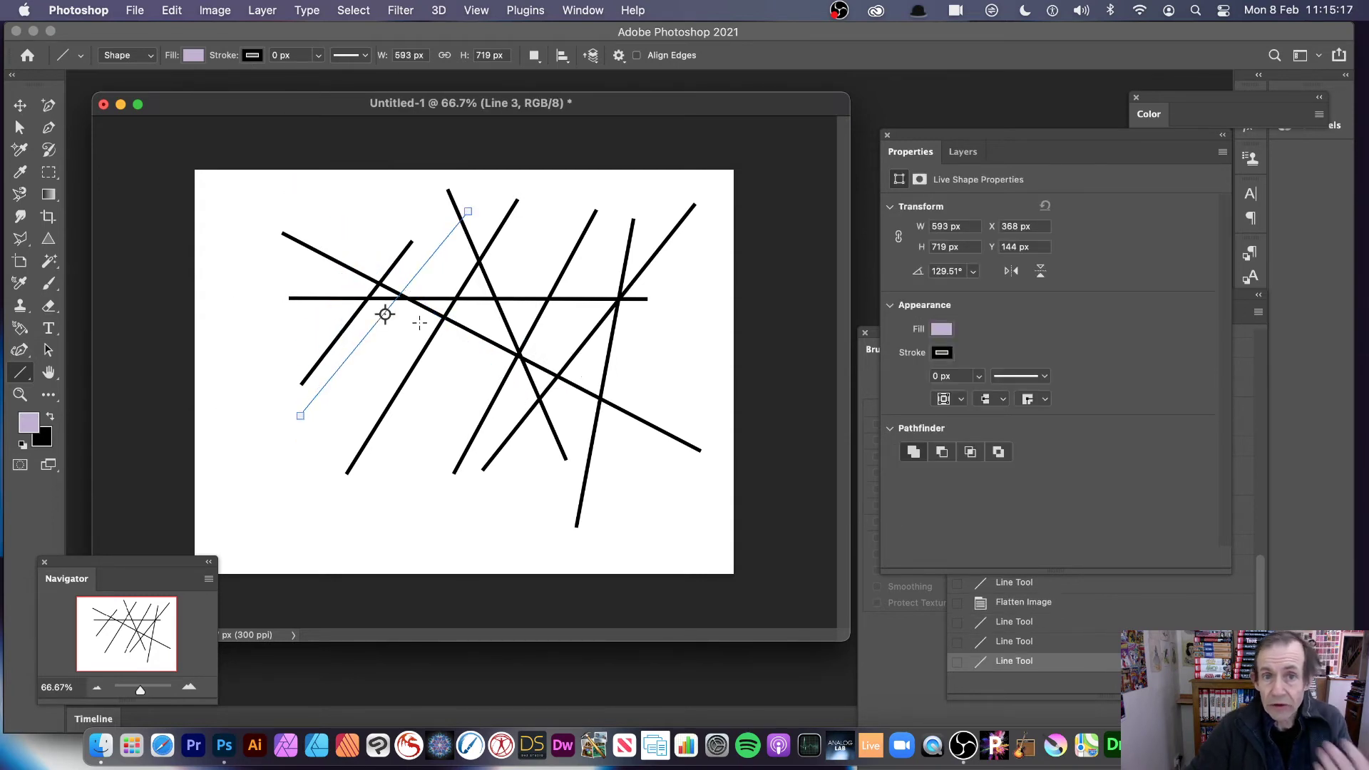